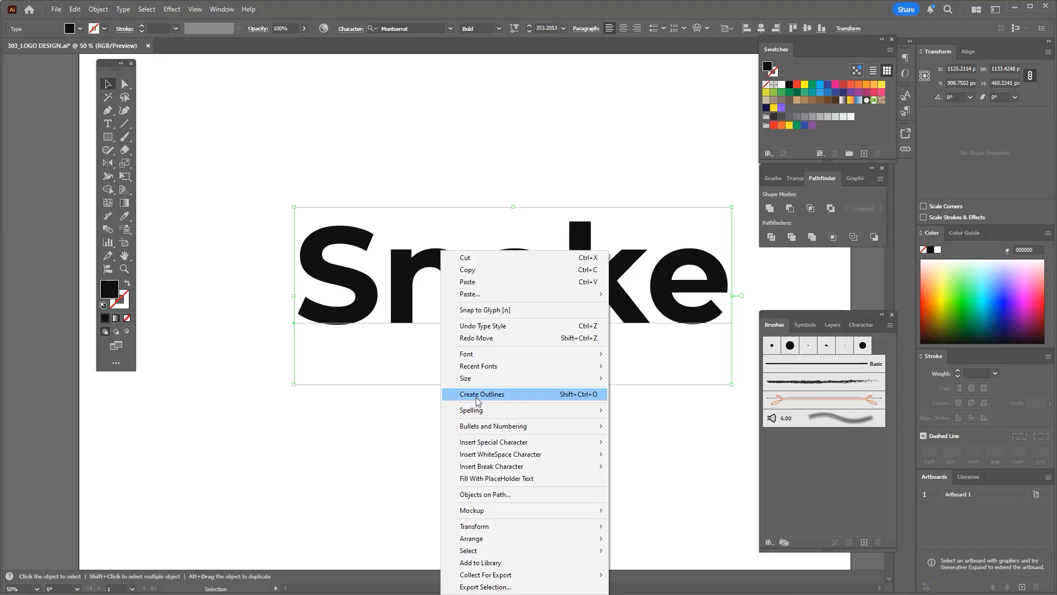
Convert the "Snake" text to outlines and ungroup it into separate letter shapes
left_click(576, 394)
left_click(474, 395)
left_click(554, 263)
left_click(770, 208)
right_click(508, 266)
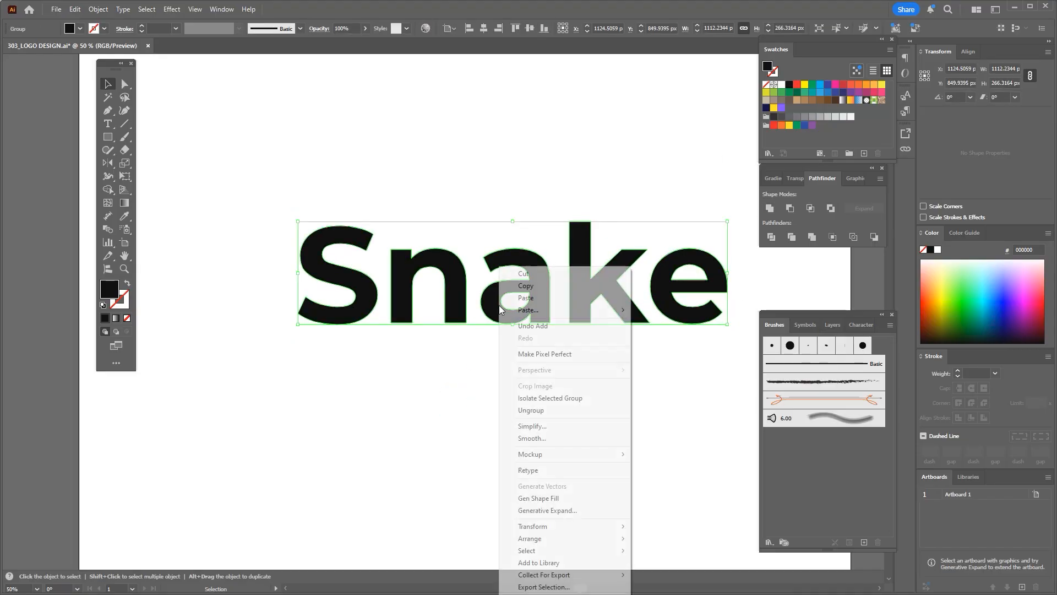
left_click(553, 406)
Move the "e" closer to the "k", and shift the "ke" pair closer to the "a"
left_click(650, 231)
left_click(671, 288)
scroll(668, 283, "up", 2)
left_click_drag(666, 281, 640, 279)
left_click_drag(512, 88, 711, 373)
left_click_drag(527, 306, 501, 306)
Move the letters "ake" together closer to the "n"
scroll(501, 302, "down", 2)
left_click_drag(432, 188, 657, 330)
scroll(389, 310, "up", 1)
left_click_drag(413, 308, 404, 308)
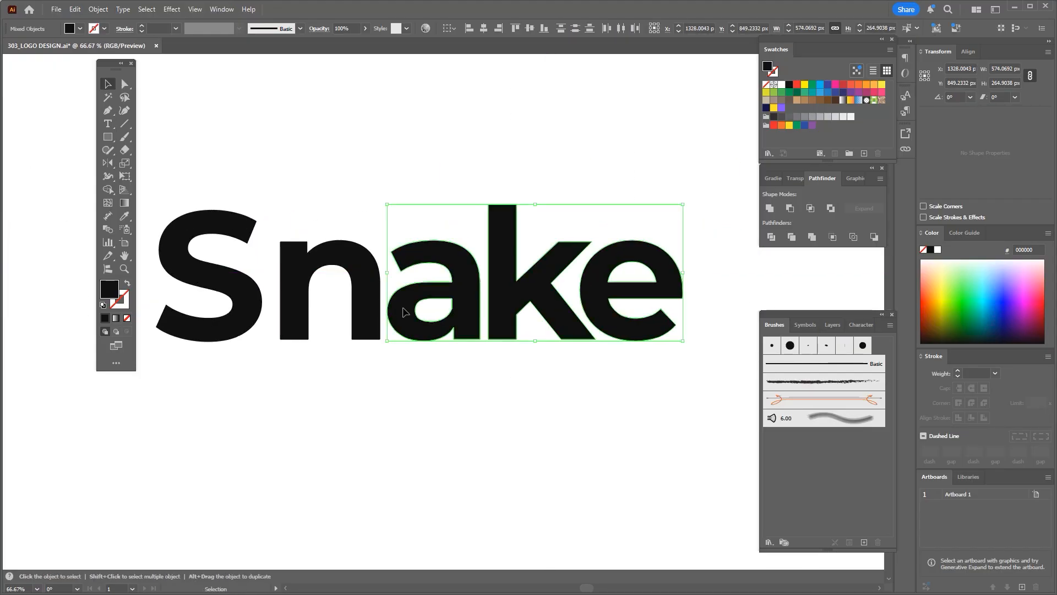
Move "nake" closer to the "S" and rotate the "S" by about 10.7°
left_click_drag(346, 394, 620, 295)
left_click_drag(295, 308, 254, 314)
left_click(260, 333)
left_click_drag(224, 384, 595, 210)
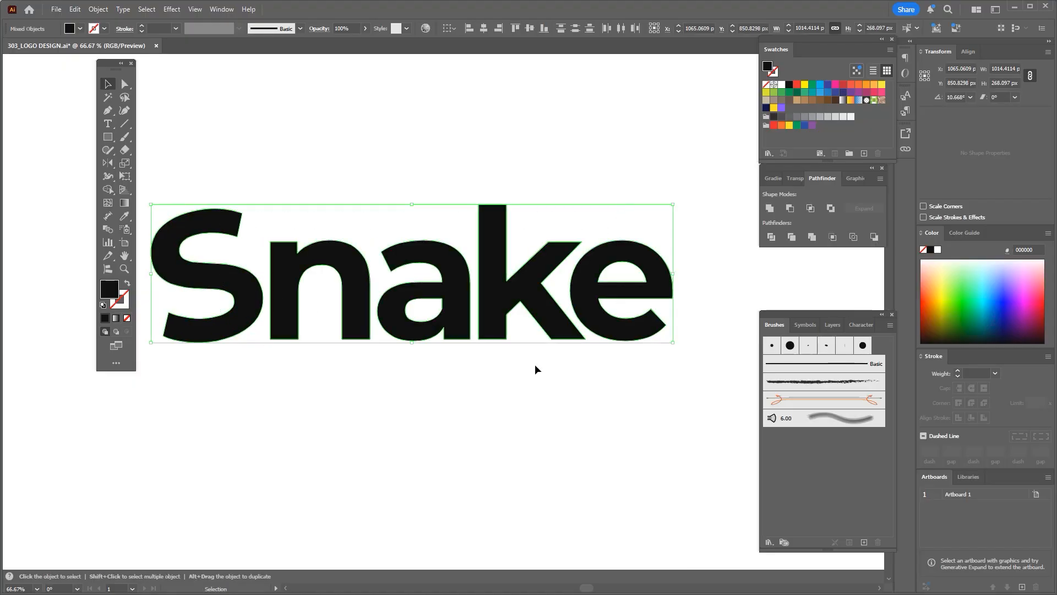
Nudge "ke" slightly toward the "a", and nudge the "e" against the "k"
left_click_drag(514, 382, 665, 268)
scroll(485, 316, "up", 1)
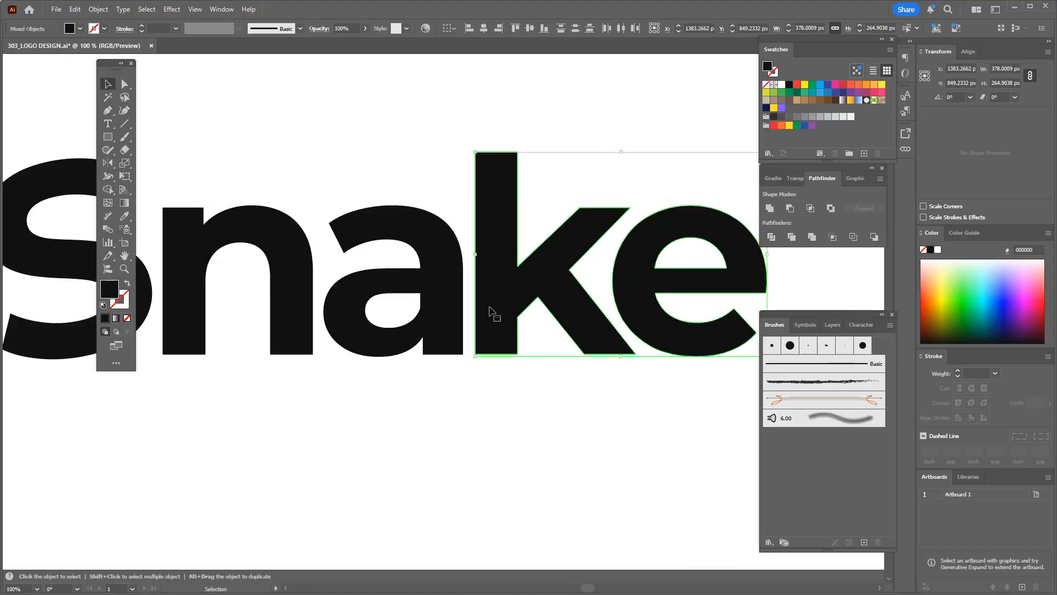
left_click(564, 313, "shift")
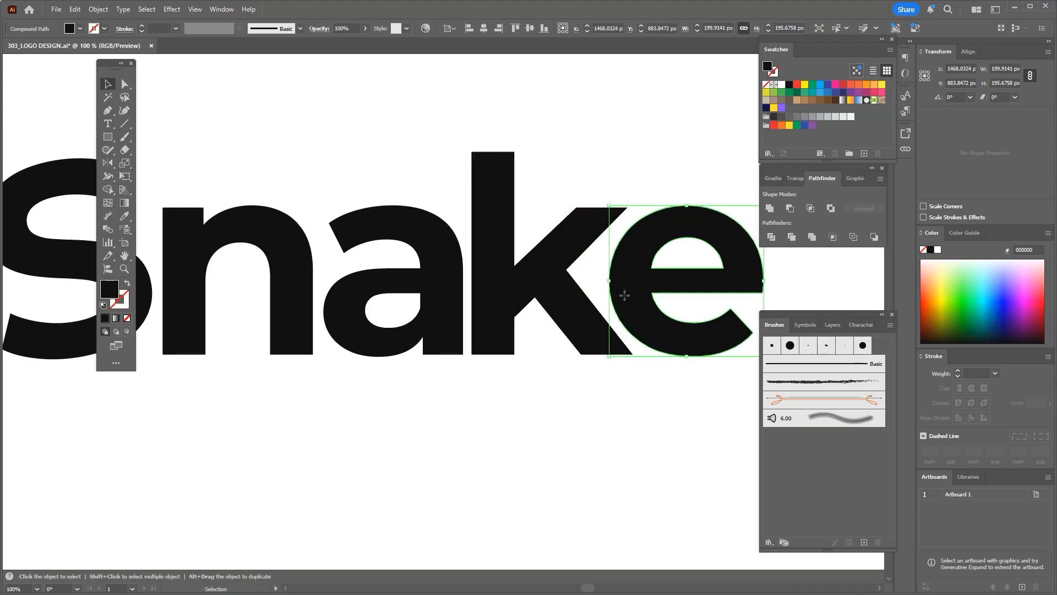
left_click_drag(625, 295, 620, 292)
Tighten the remaining kerning by nudging "ake" toward the "n" and "nake" toward the "S"
scroll(619, 293, "down", 1)
left_click_drag(433, 392, 717, 257)
scroll(449, 307, "up", 1)
left_click_drag(440, 308, 433, 306)
left_click_drag(334, 398, 919, 228)
left_click_drag(242, 304, 236, 304)
scroll(389, 314, "down", 2)
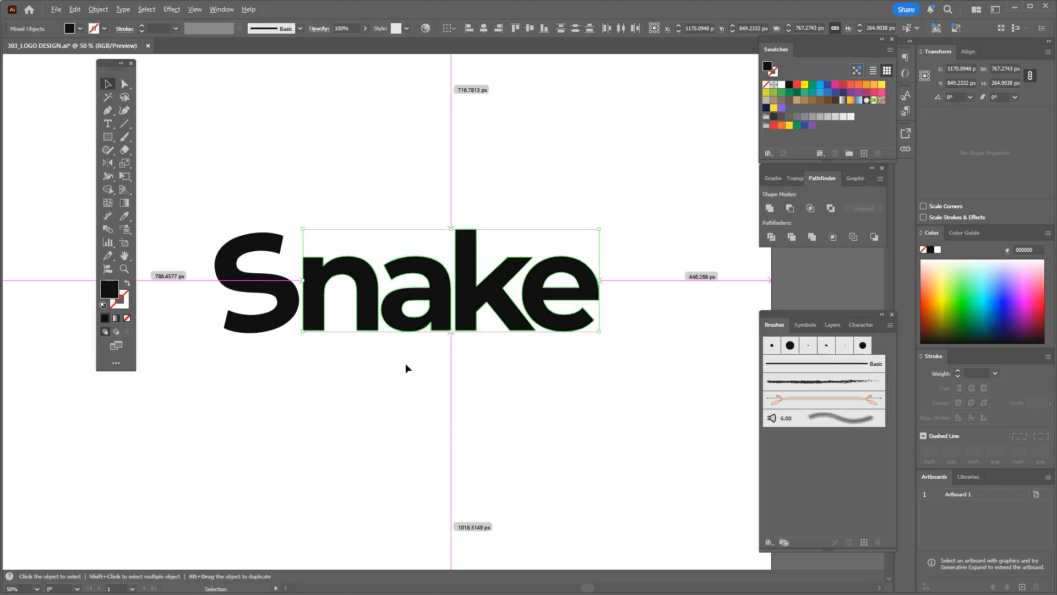
Group all the letters and centre the wordmark horizontally and vertically on the artboard
left_click_drag(210, 198, 578, 338)
key("ctrl+g")
left_click(499, 29)
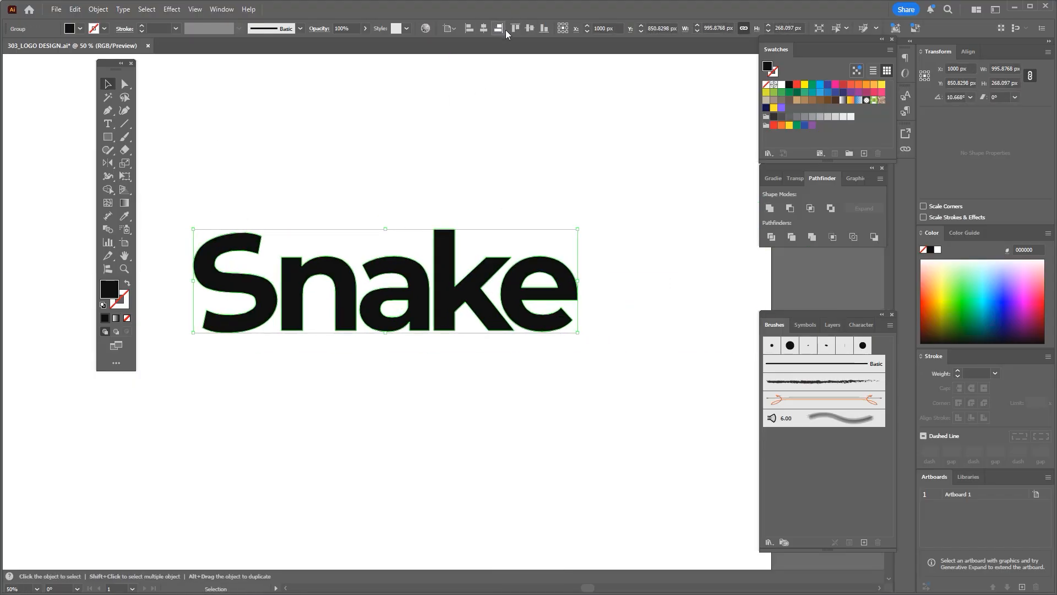
left_click(530, 29)
left_click(452, 433)
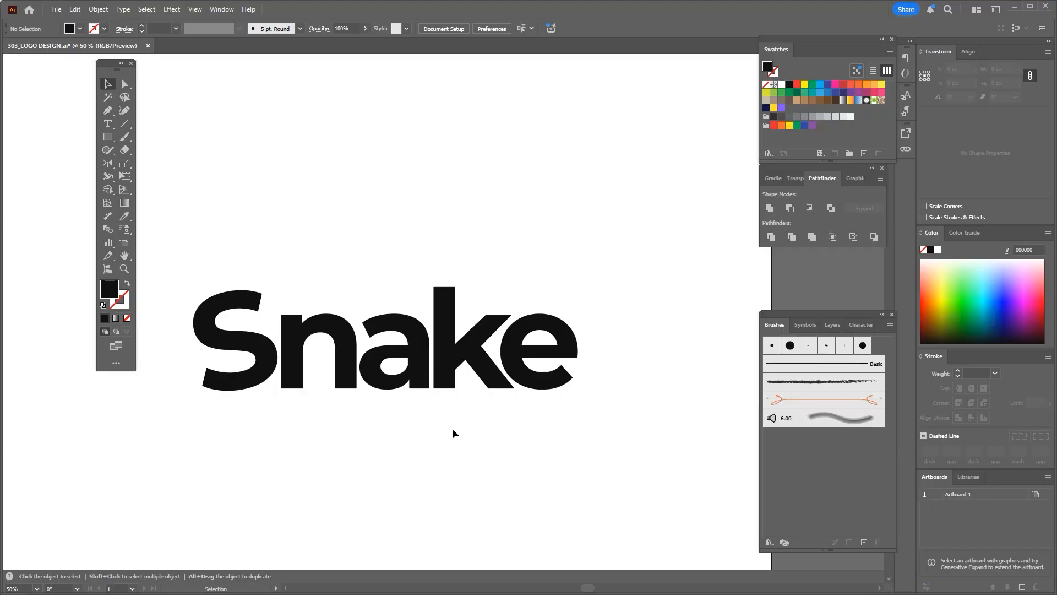
Move the snake illustration from the top of the artboard down onto the "Snake" wordmark
left_click_drag(439, 441, 447, 400)
scroll(447, 401, "down", 3)
left_click(494, 192)
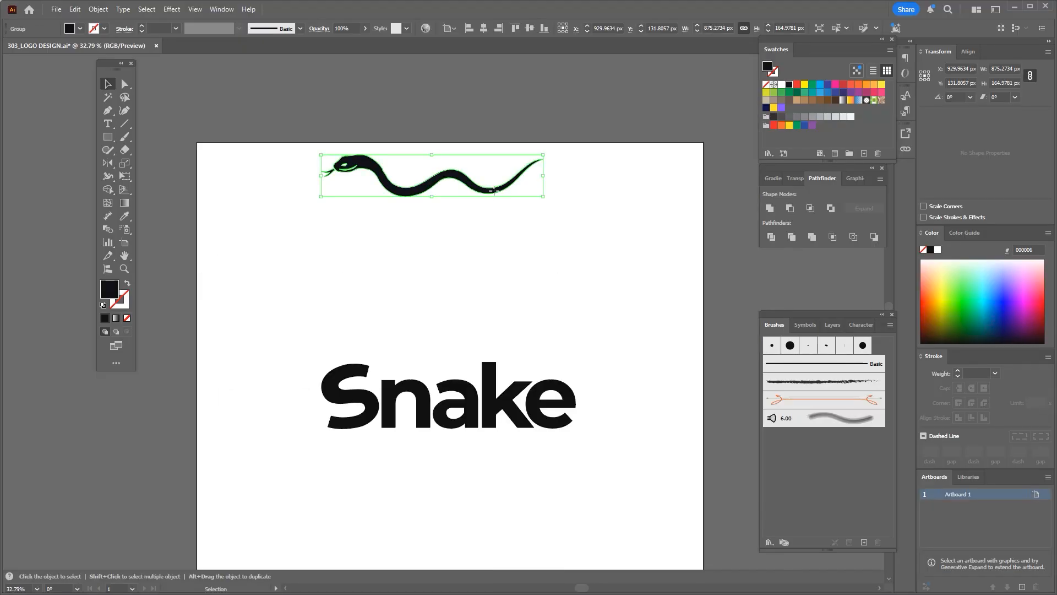
left_click_drag(494, 191, 510, 383)
scroll(510, 384, "up", 3)
left_click_drag(435, 424, 453, 324)
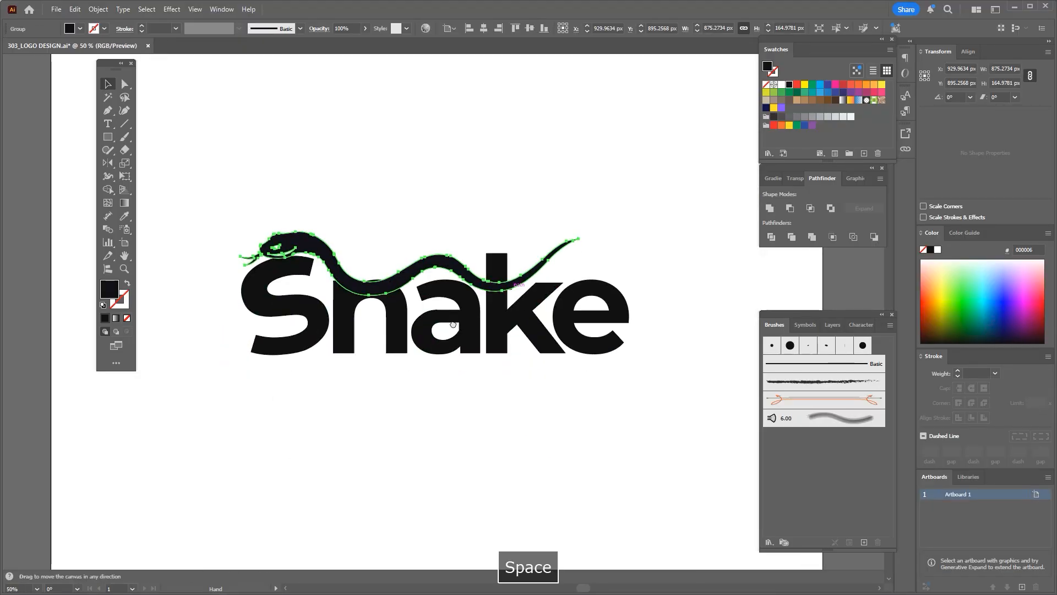
Lower the snake across the letters so its tail meets the top of the "e", undoing the last extra move
scroll(453, 324, "up", 1)
left_click_drag(454, 251, 458, 291)
scroll(573, 267, "up", 2)
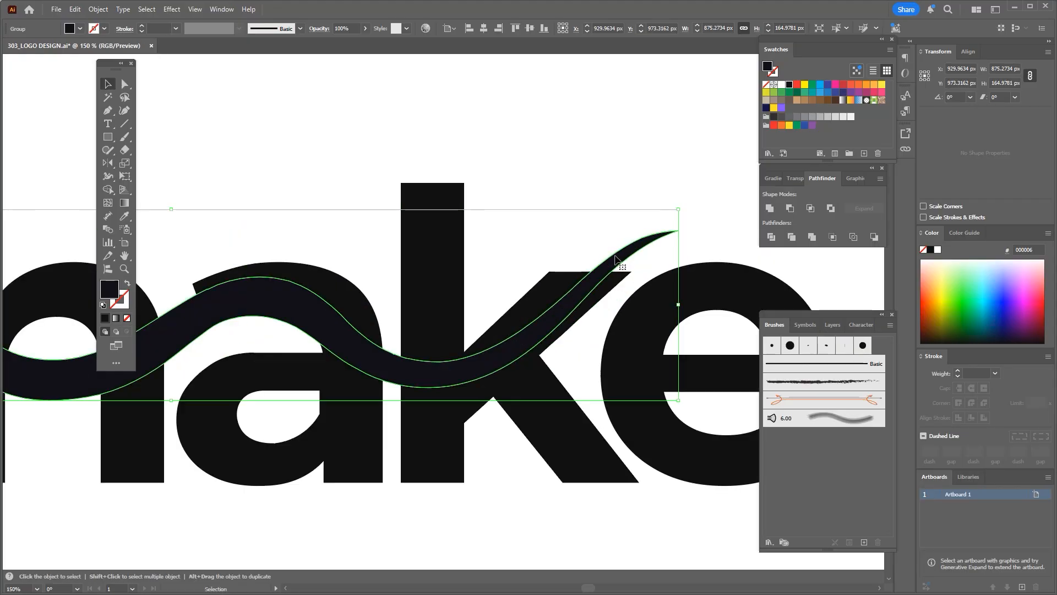
left_click_drag(633, 251, 600, 315)
scroll(640, 280, "up", 3)
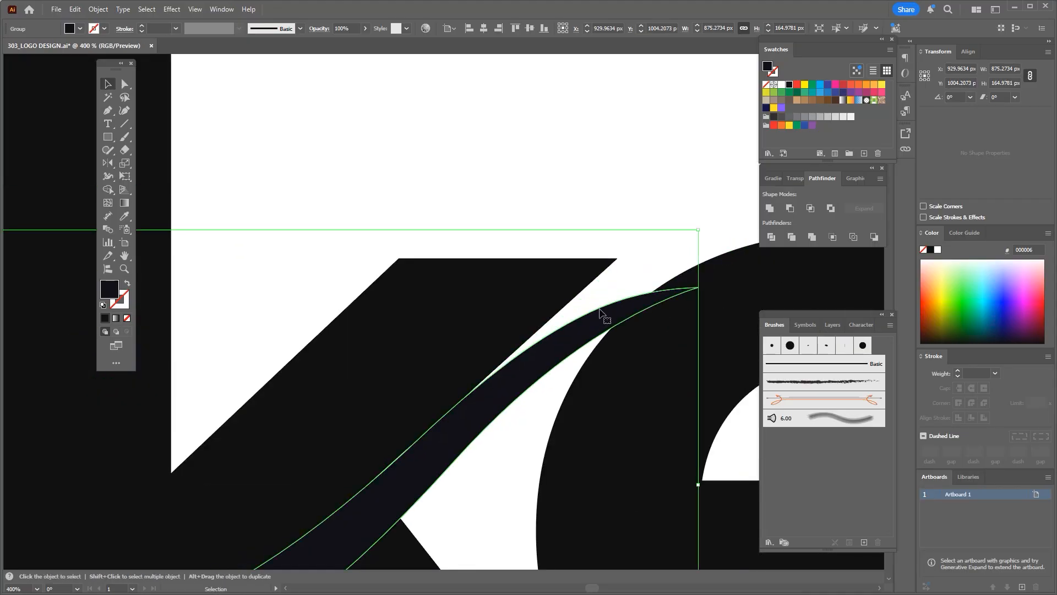
key("ctrl+z")
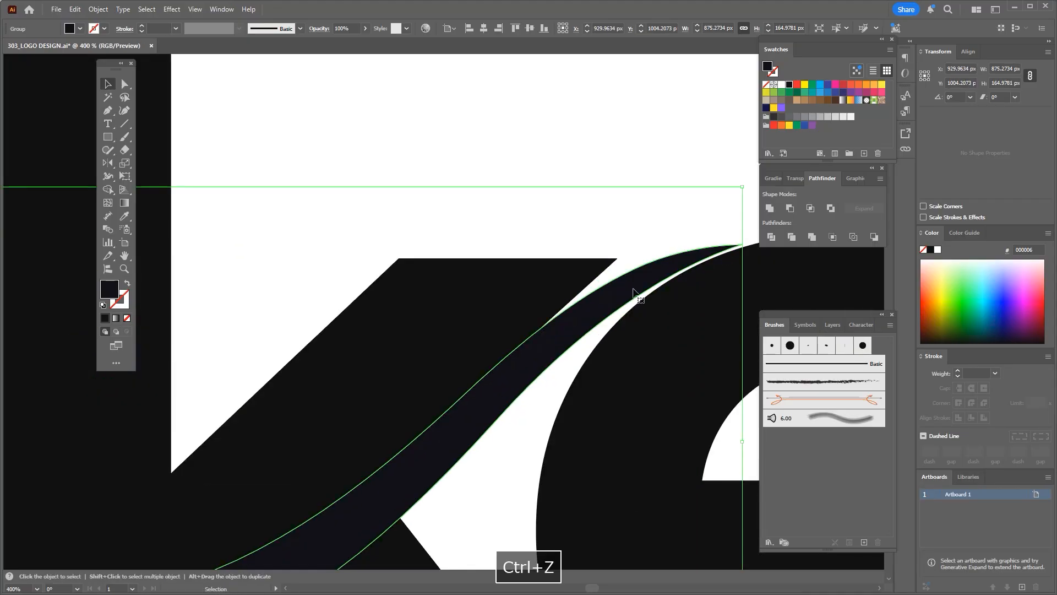
Fill the snake with yellow to distinguish it from the black letters
left_click(805, 86)
scroll(573, 300, "down", 2)
scroll(561, 307, "up", 2)
scroll(567, 267, "down", 2)
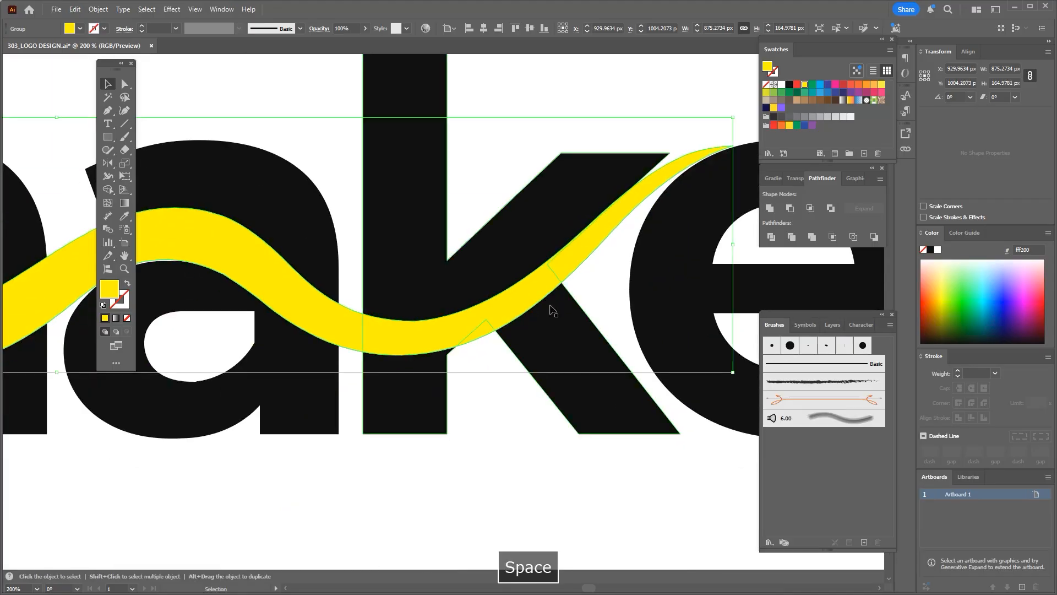
Try shifting the yellow snake further down and to the left across the letters
scroll(551, 309, "up", 6)
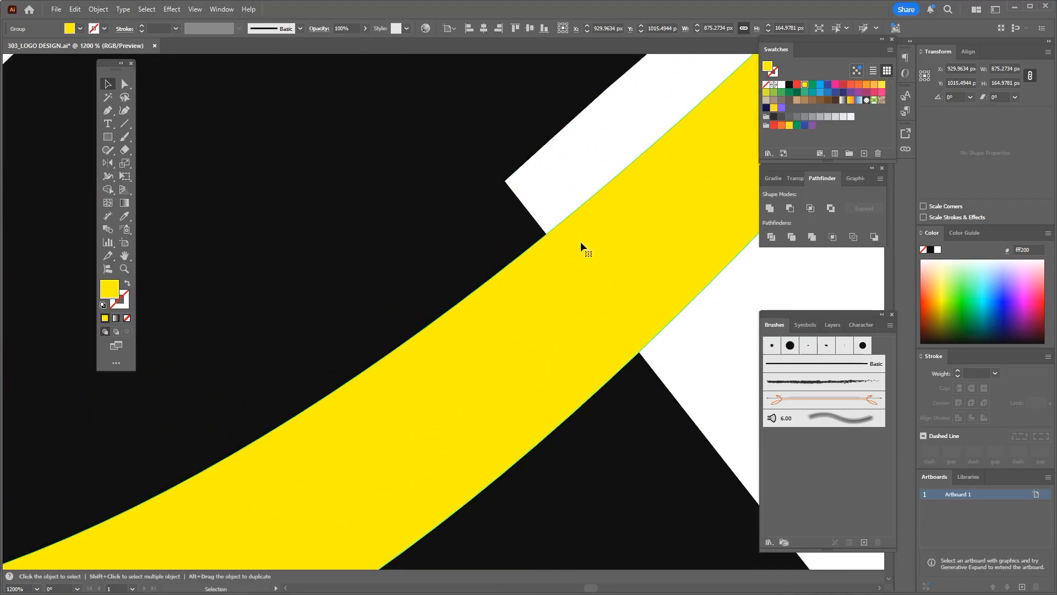
scroll(580, 242, "down", 1)
left_click_drag(590, 242, 521, 257)
key("ctrl+1")
left_click_drag(312, 301, 470, 338)
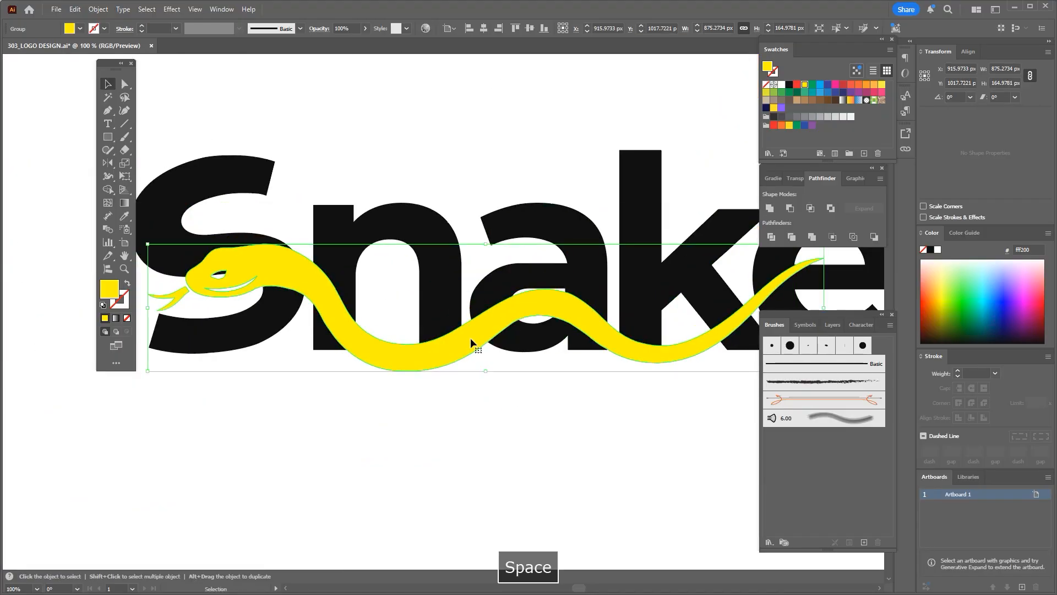
key("ctrl+z")
Fine-tune the yellow snake's placement so its head sits inside the "S", and clear the selection
scroll(226, 211, "up", 2)
left_click_drag(249, 213, 262, 200)
scroll(263, 200, "down", 1)
left_click(421, 215)
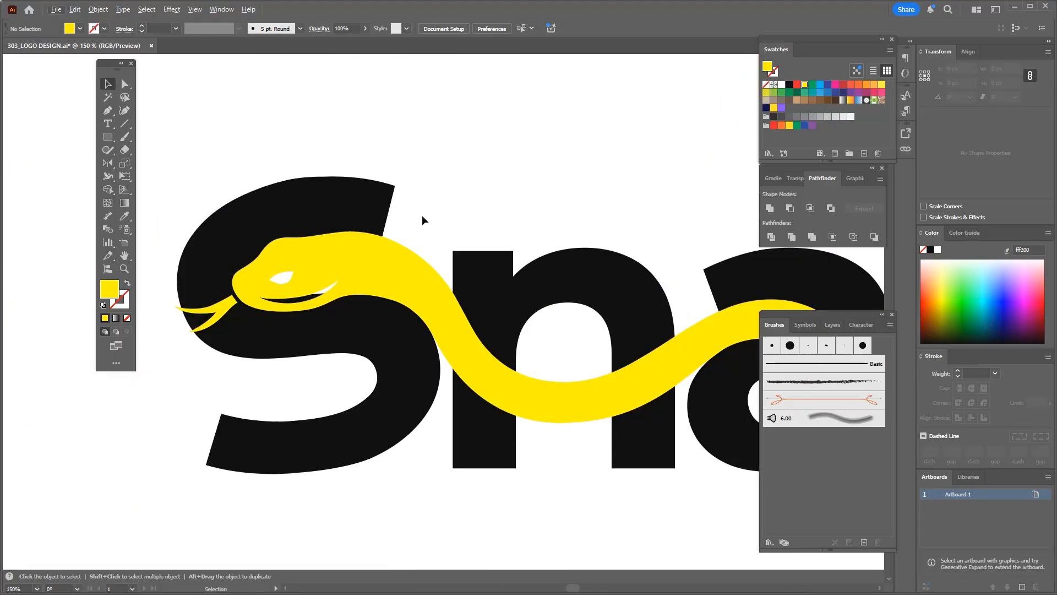
Draw a closed Pen tool shape curving from the snake's neck to the top of the "S" to round its upper end
key("p")
left_click(430, 274)
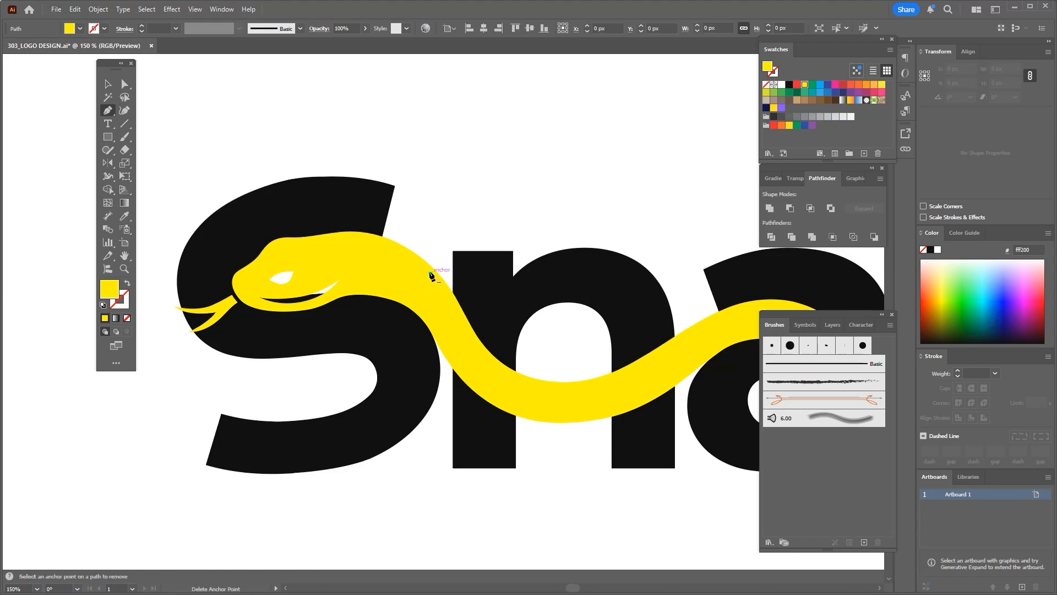
key("space")
left_click(314, 177)
left_click_drag(315, 181, 187, 188)
key("space")
left_click(314, 177)
left_click(346, 242)
left_click(399, 275)
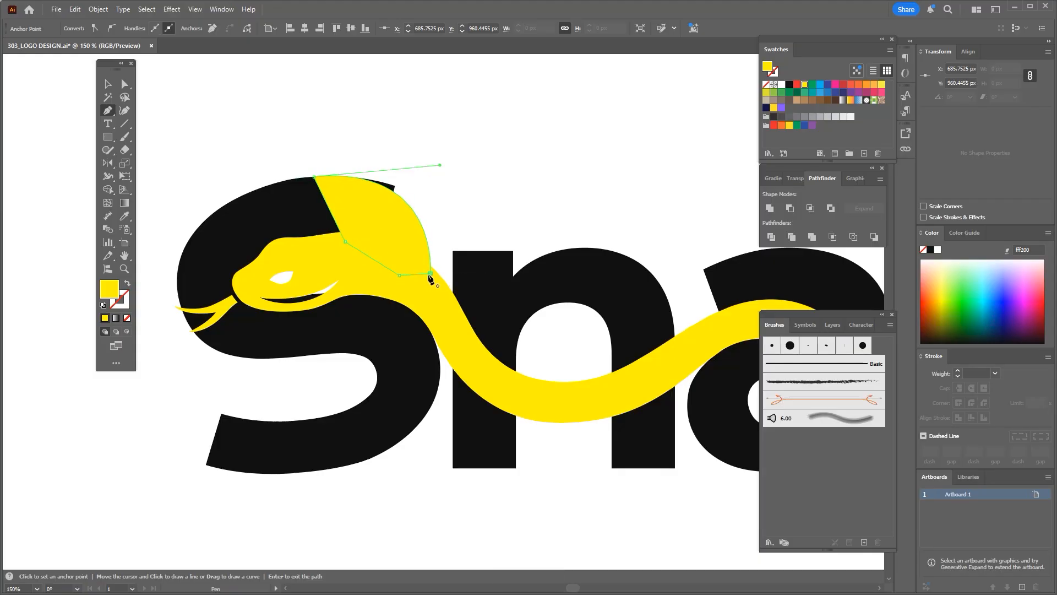
left_click(431, 273)
Give the drawn shape the black fill sampled from the "S" and send it behind the snake
key("i")
left_click(264, 220)
key("ctrl+shift+[")
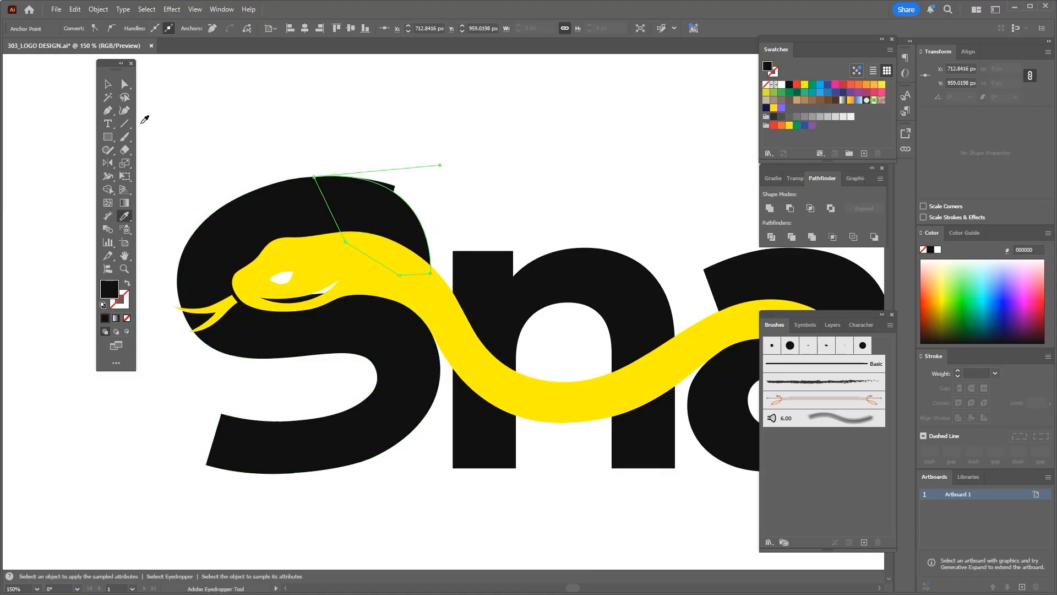
Adjust the black shape's anchor point at the snake's neck so its curve tucks under the body
key("a")
left_click_drag(430, 273, 433, 276)
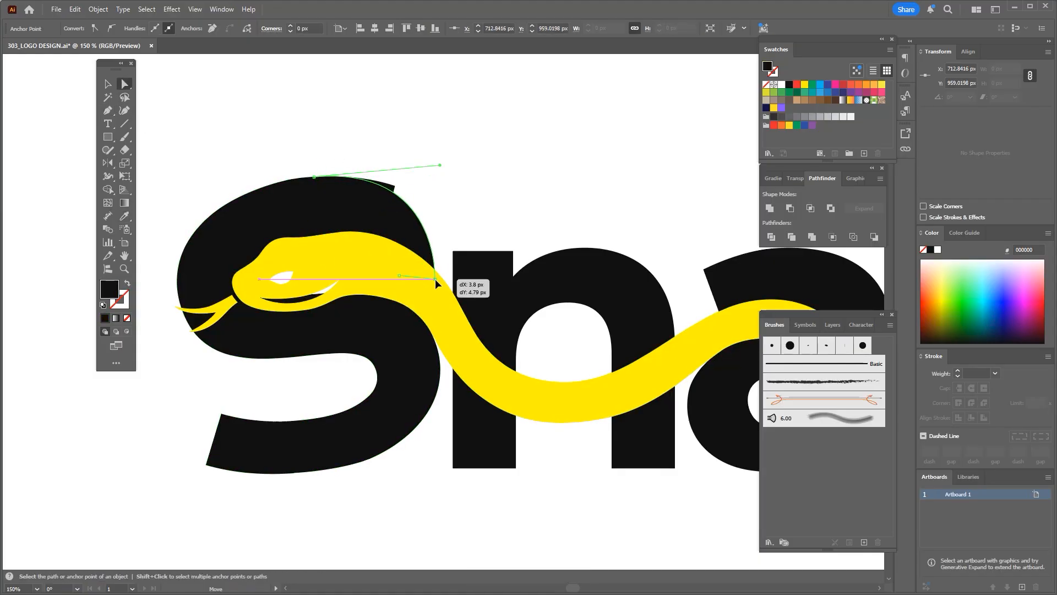
scroll(395, 186, "up", 1)
Remove the protruding upper tip of the "S" outside the new curve and unite the drawn shape with the "S"
key("shift+m")
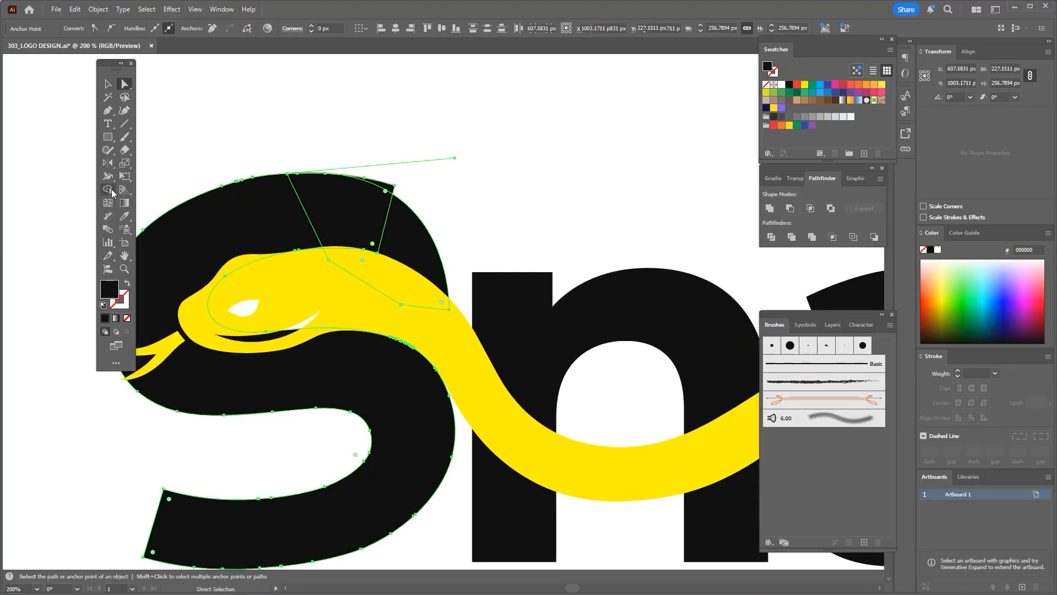
scroll(385, 188, "down", 2)
left_click(130, 85)
left_click_drag(267, 142, 359, 189)
left_click(769, 207)
left_click(356, 408)
scroll(356, 409, "down", 1)
left_click_drag(364, 415, 376, 381)
scroll(470, 269, "up", 1)
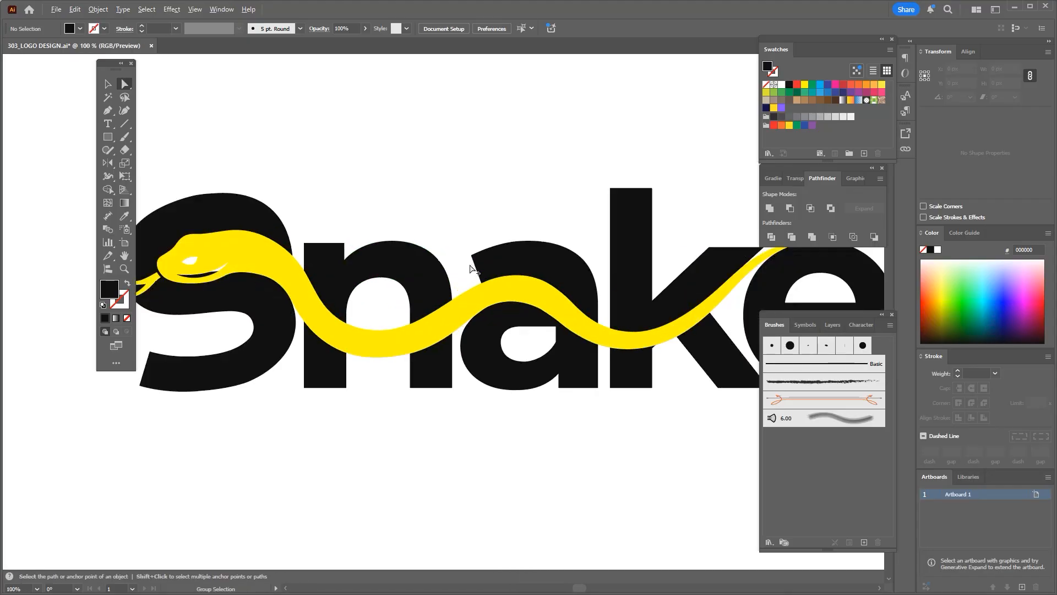
Fill the whole snake with white sampled from the artboard background
scroll(415, 217, "down", 1)
left_click(442, 290)
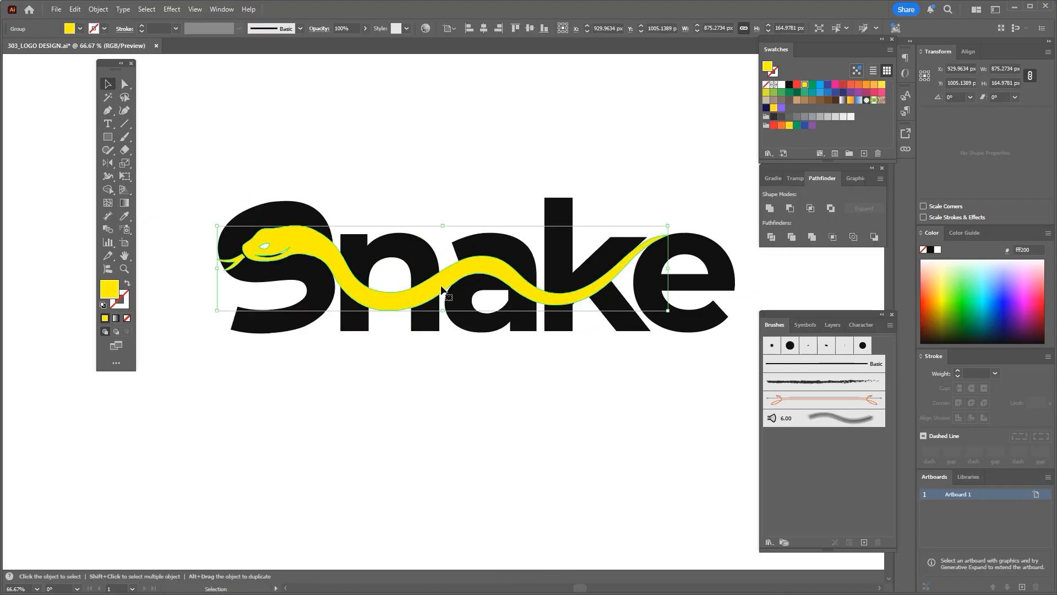
key("i")
left_click(445, 362)
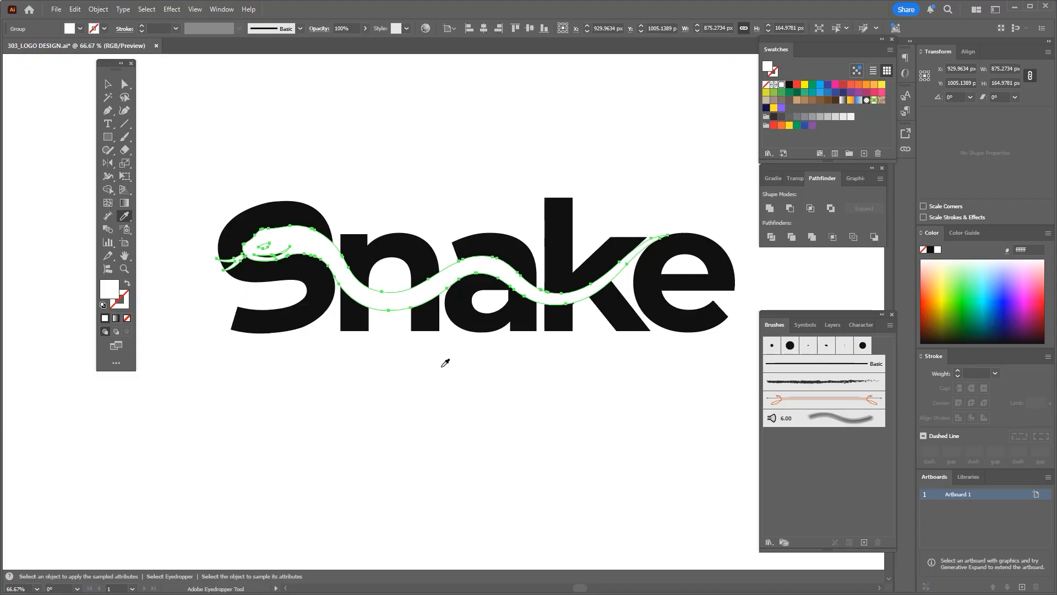
key("v")
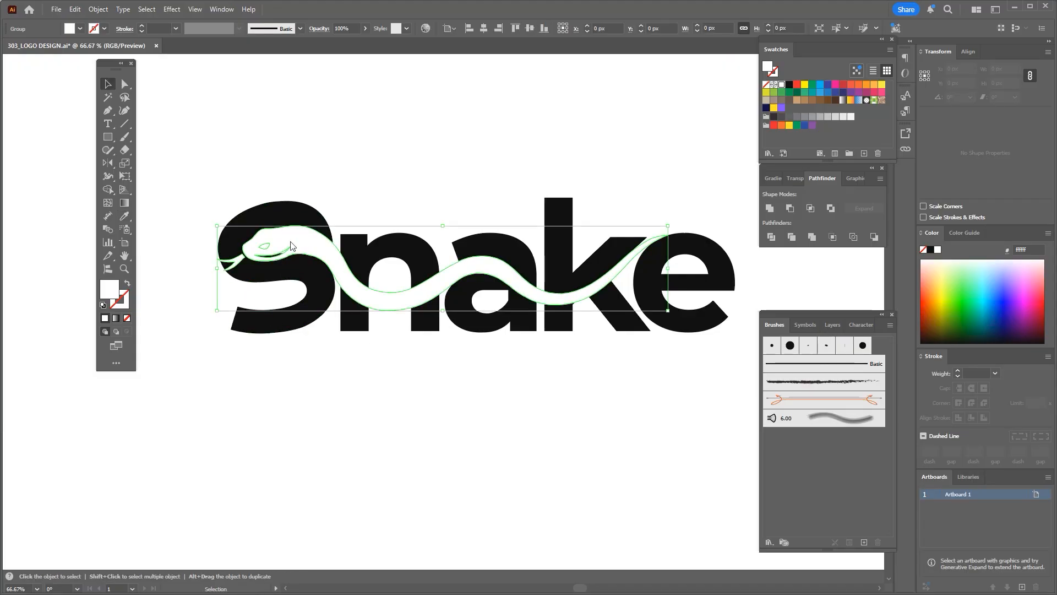
Ungroup the snake artwork and release the body's compound path to separate the eye and mouth
right_click(287, 377)
left_click(308, 382)
left_click(229, 268, "shift")
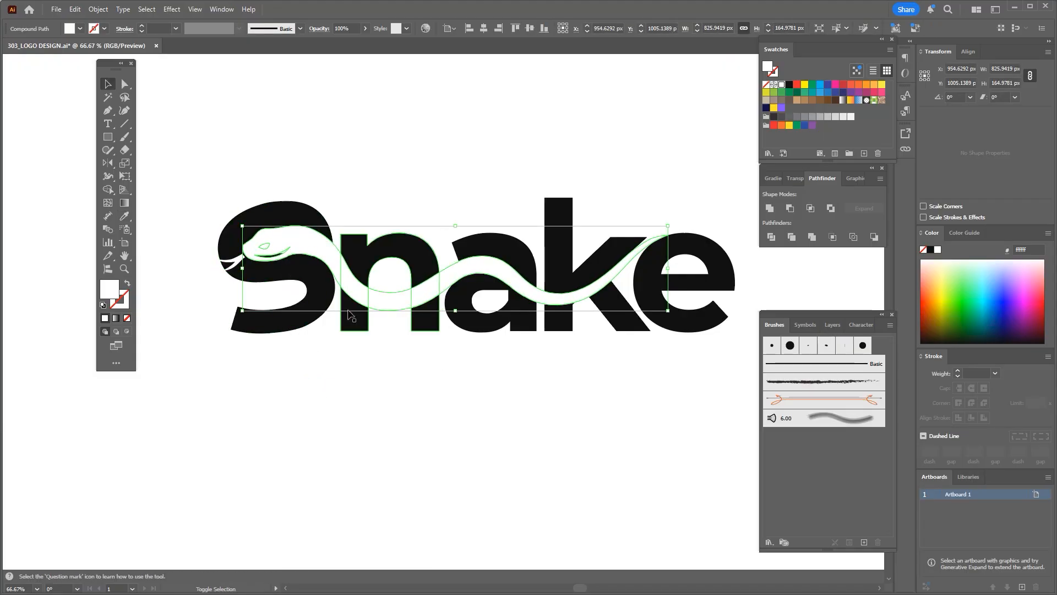
right_click(336, 266)
left_click(368, 386)
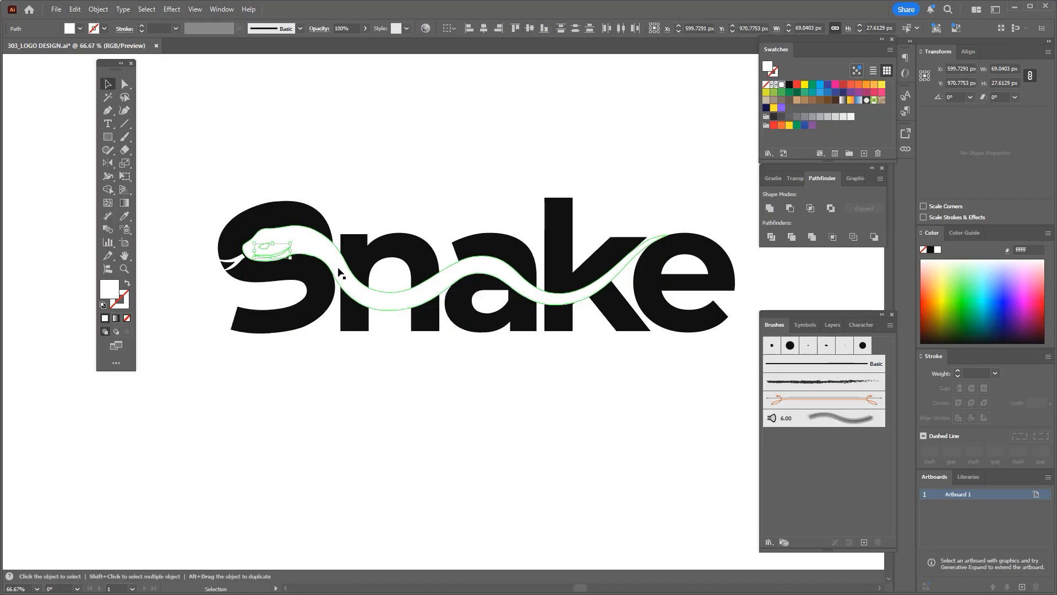
Group the eye and mouth details, fill them with the letters' black, and group them with the tongue
key("ctrl+g")
key("i")
left_click(294, 286)
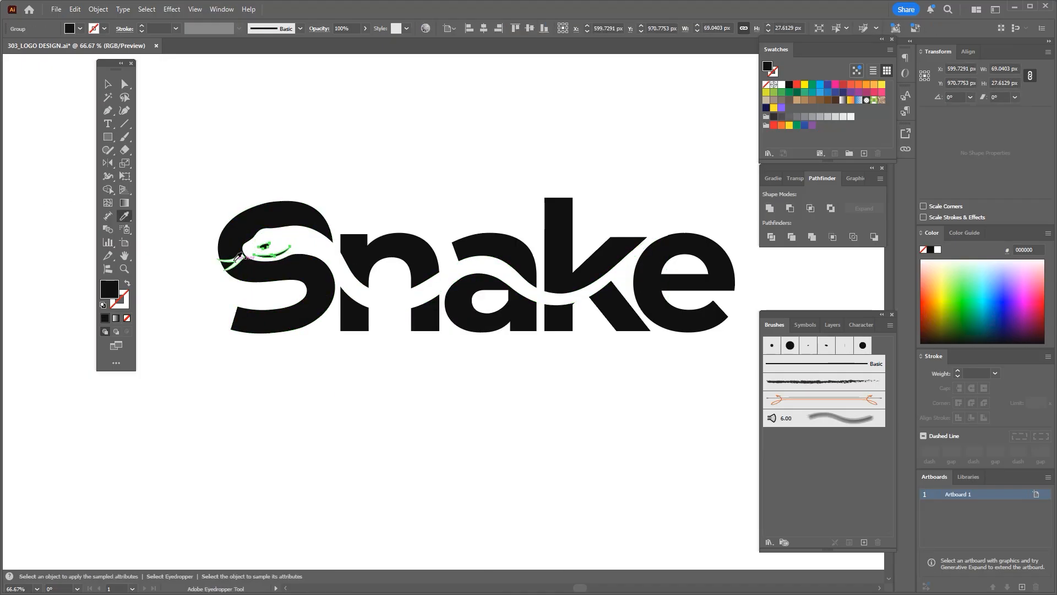
key("a")
key("ctrl+g")
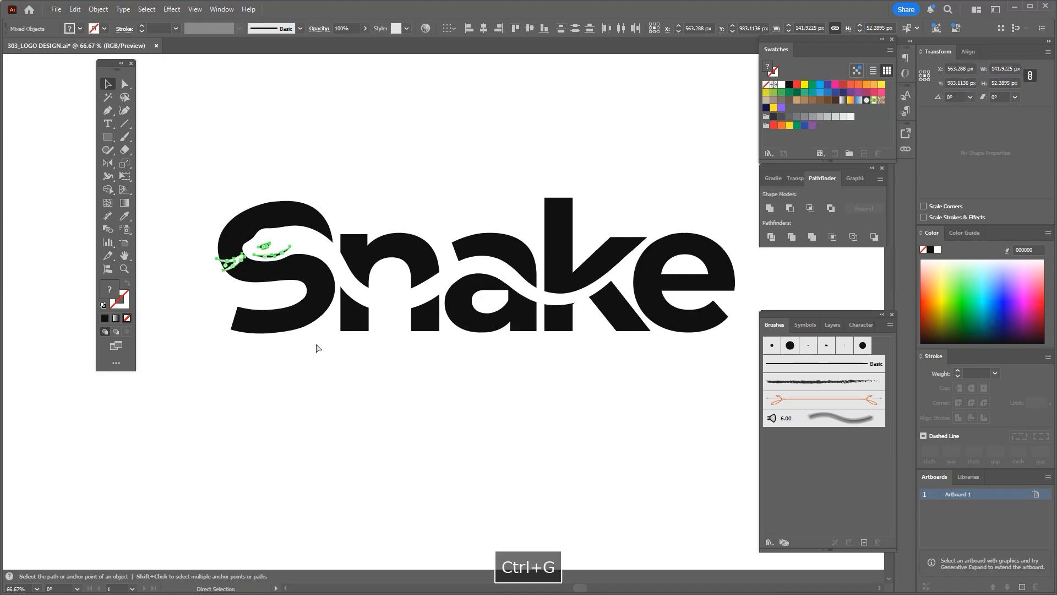
left_click(320, 332)
Draw a curved black Pen tool shape over the upper end of the "a", from the snake's body to the letter's top
key("space")
scroll(475, 271, "up", 1)
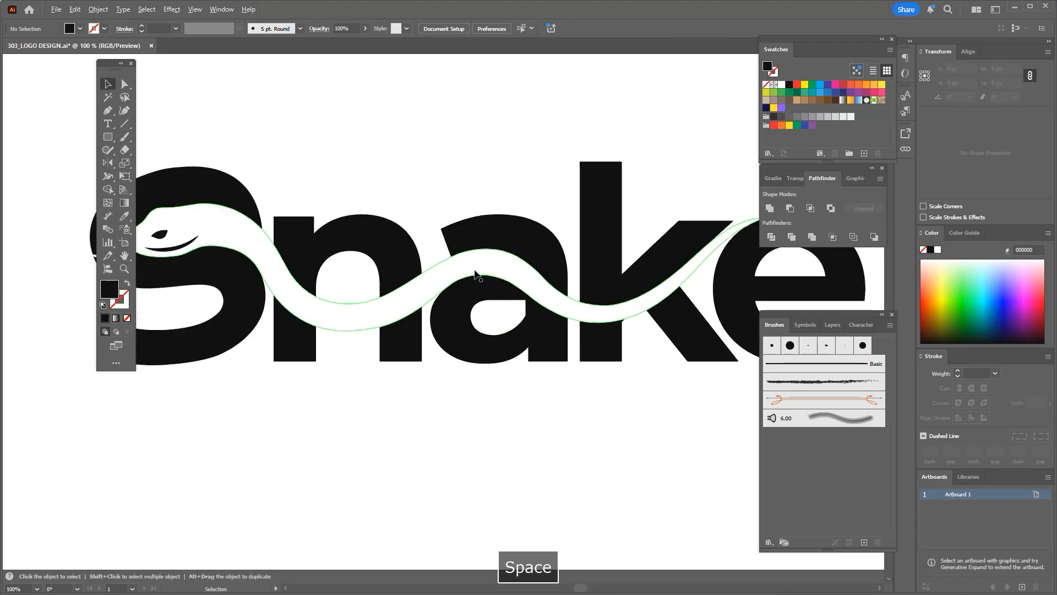
key("p")
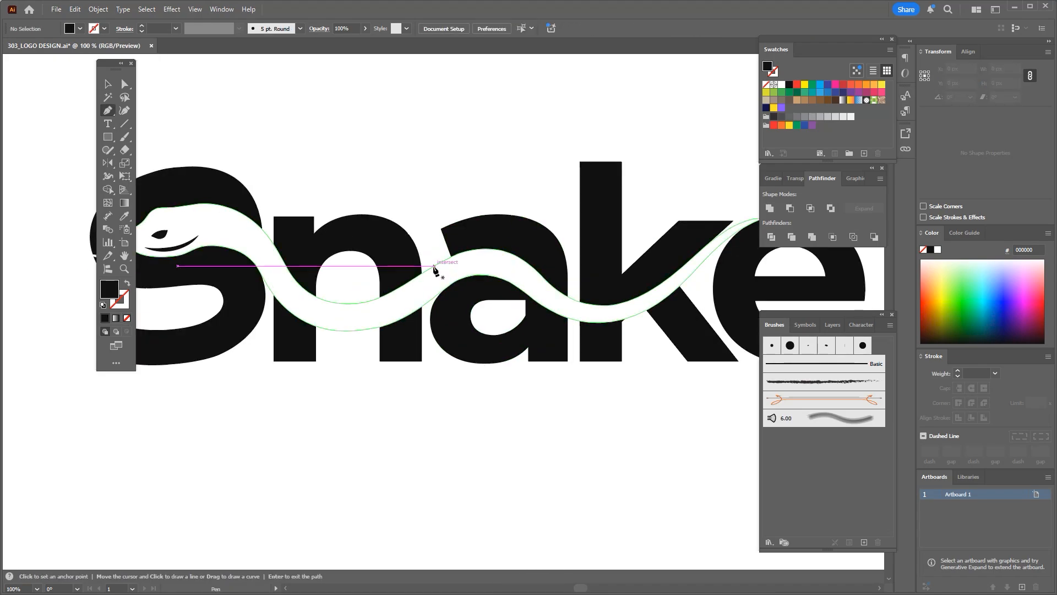
left_click(433, 270)
key("space")
left_click_drag(488, 220, 553, 208)
left_click(487, 216)
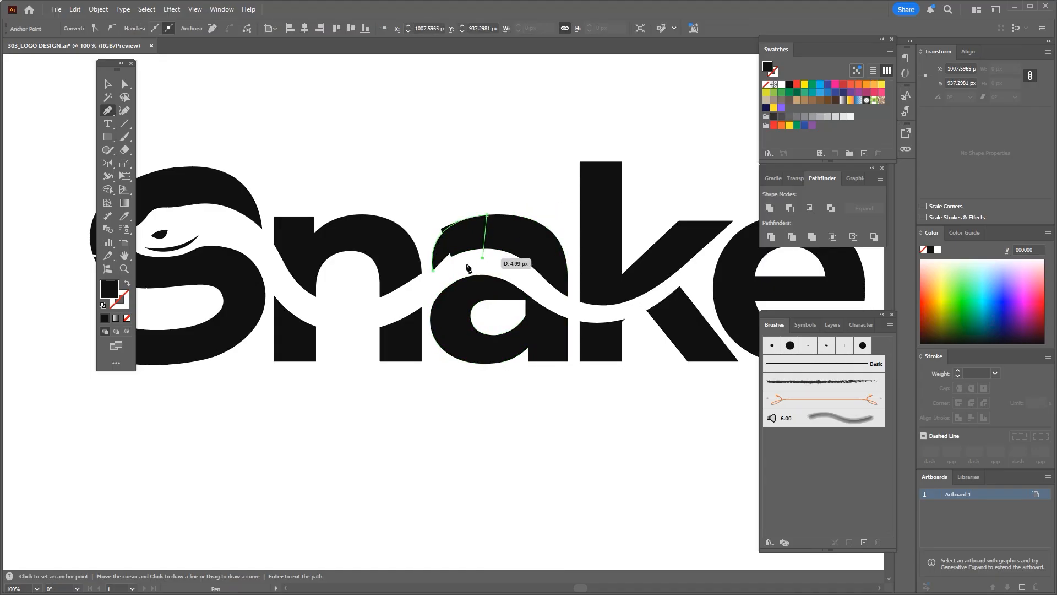
key("ctrl+shift+l")
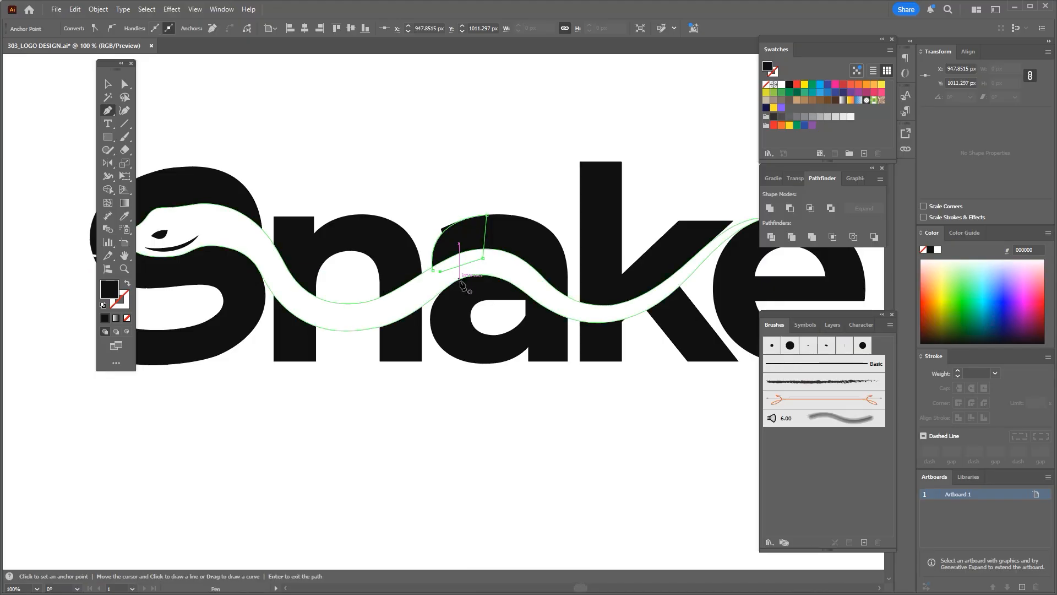
key("ctrl+plus")
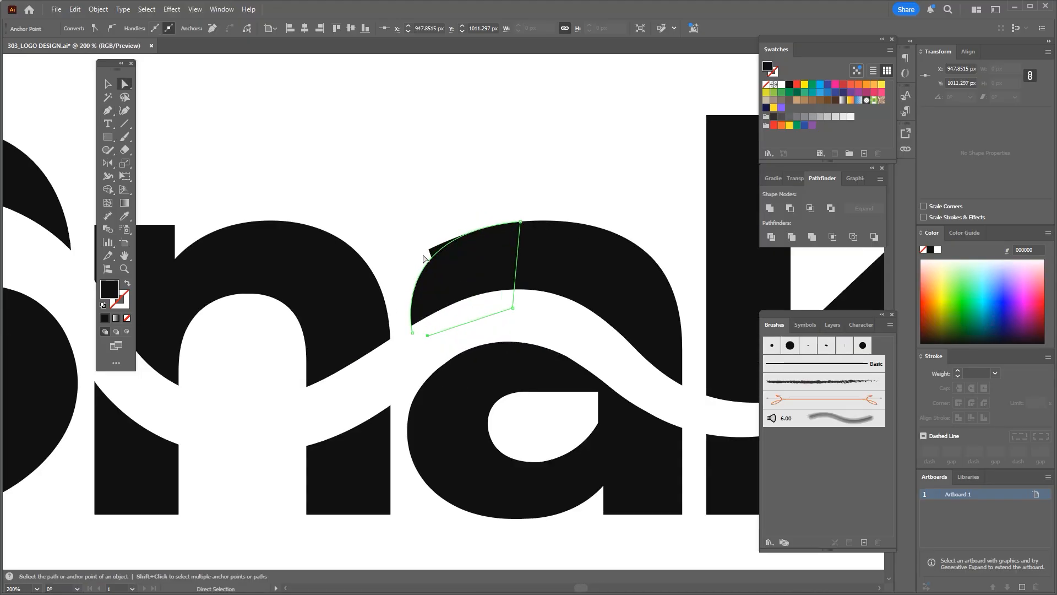
Trim the angular corner of the "a" outside the new curved shape with Shape Builder
left_click(432, 253, "shift")
key("shift+m")
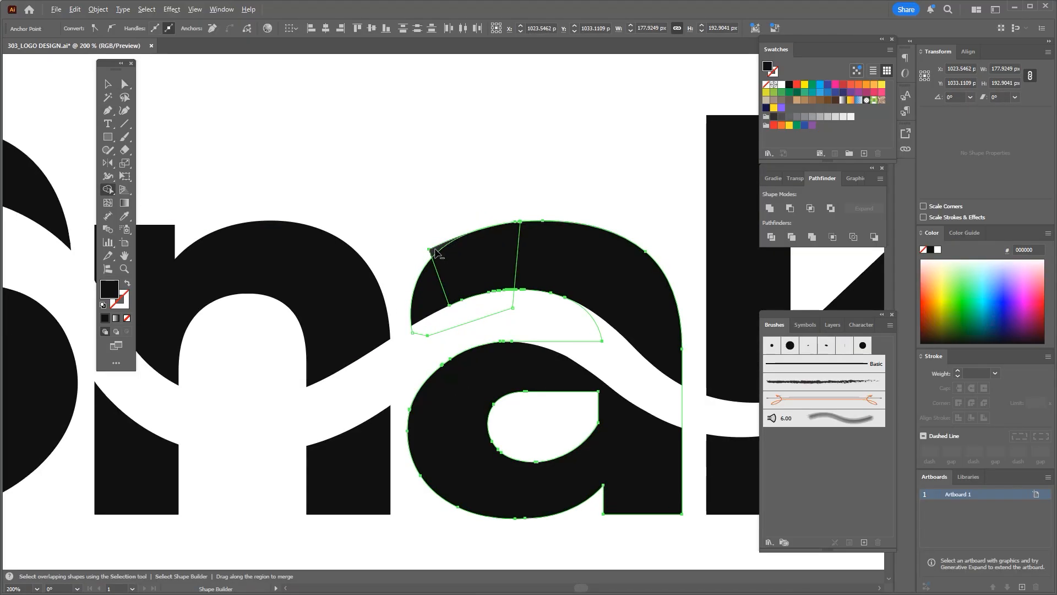
scroll(435, 251, "down", 3)
key("v")
left_click(465, 362)
scroll(466, 362, "down", 1)
left_click_drag(452, 384, 449, 365)
key("space")
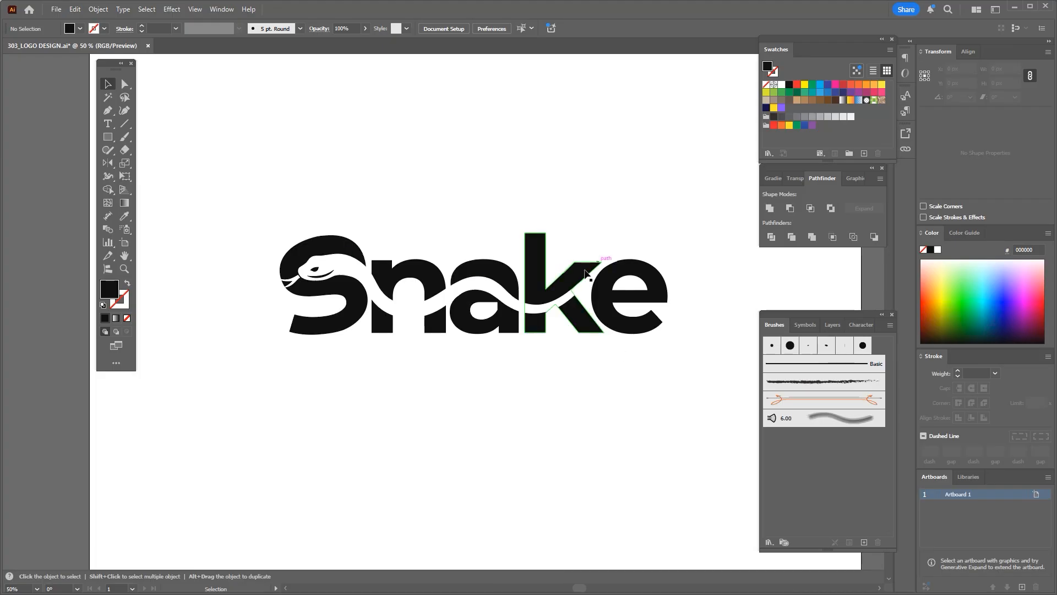
Draw a curved black Pen tool shape from the arm of the "k" to the top of the "e" and send it behind the snake's tail
scroll(608, 270, "up", 2)
key("p")
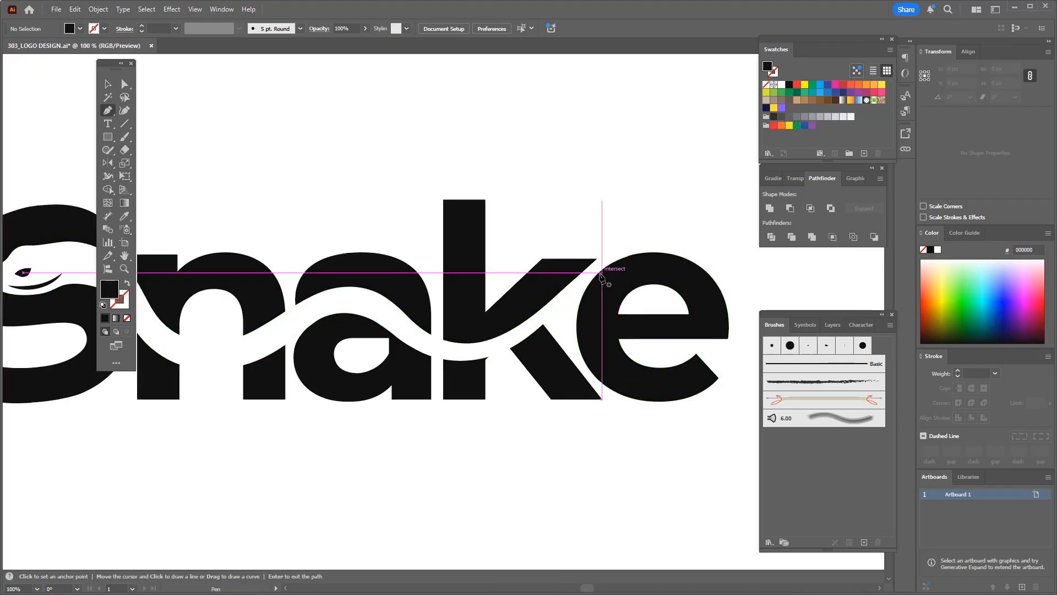
scroll(597, 275, "up", 1)
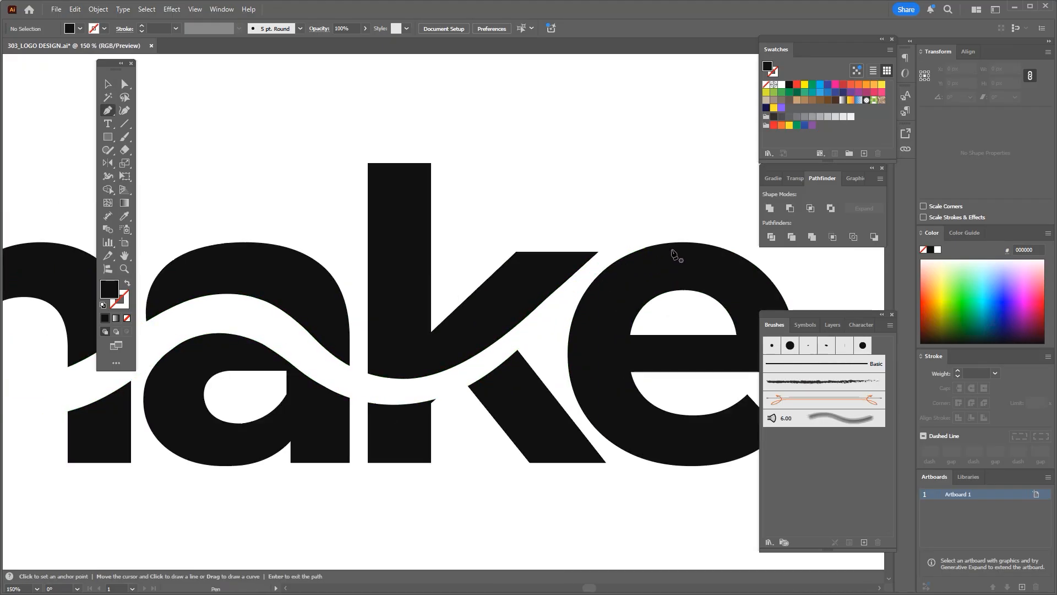
left_click(675, 247)
key("space")
left_click_drag(513, 274, 441, 306)
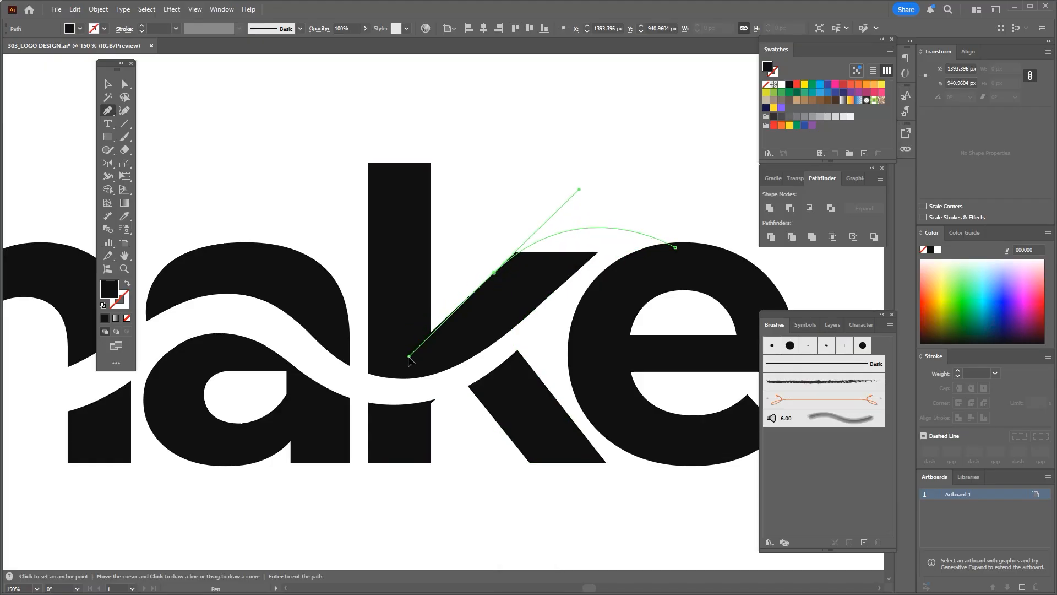
left_click_drag(408, 356, 408, 356)
key("space")
left_click(493, 272)
left_click(558, 264)
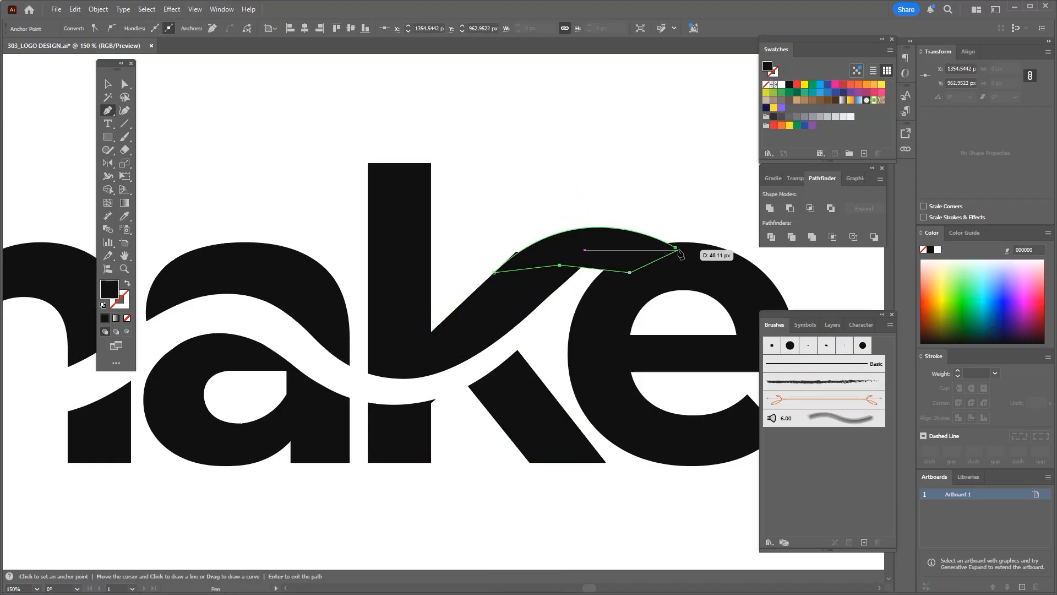
key("ctrl+shift+[")
scroll(625, 251, "up", 1)
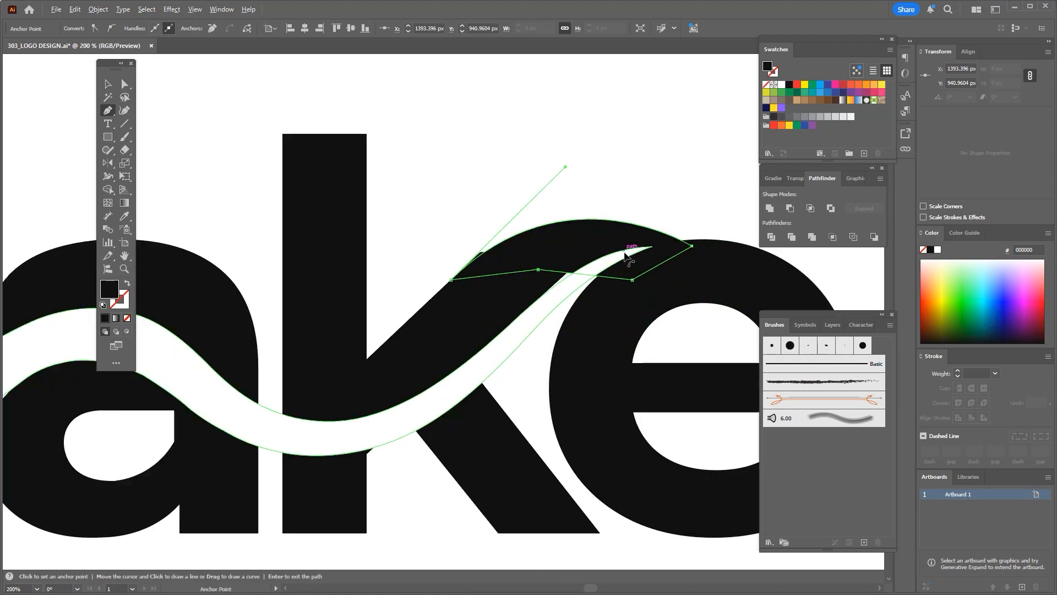
Move the tip anchor of the "k"'s upper arm down toward the snake's tail
left_click(124, 84)
left_click(543, 94)
left_click(577, 280)
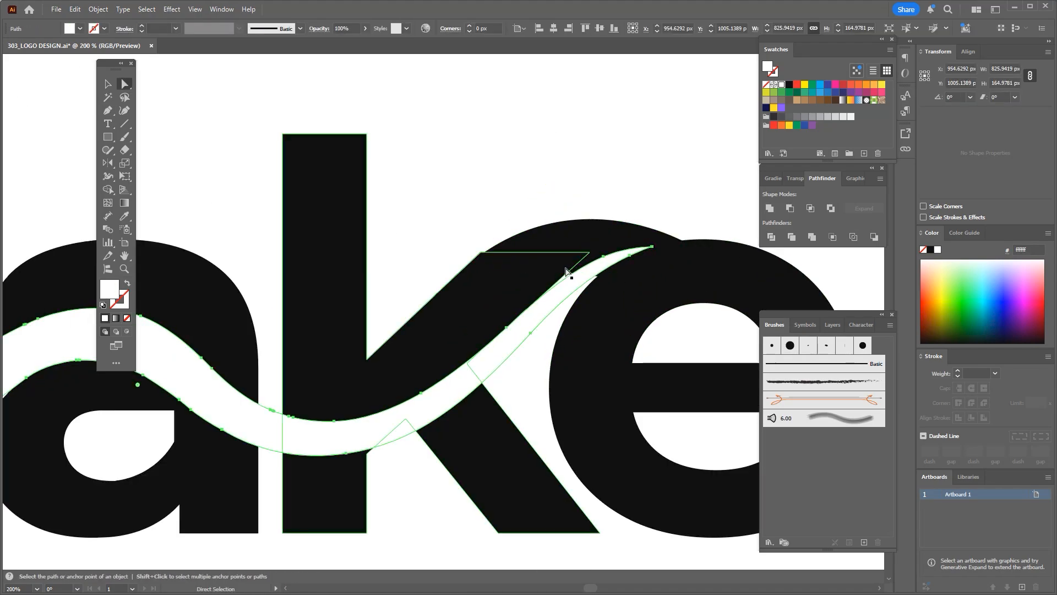
left_click(573, 268)
left_click_drag(589, 252, 588, 267)
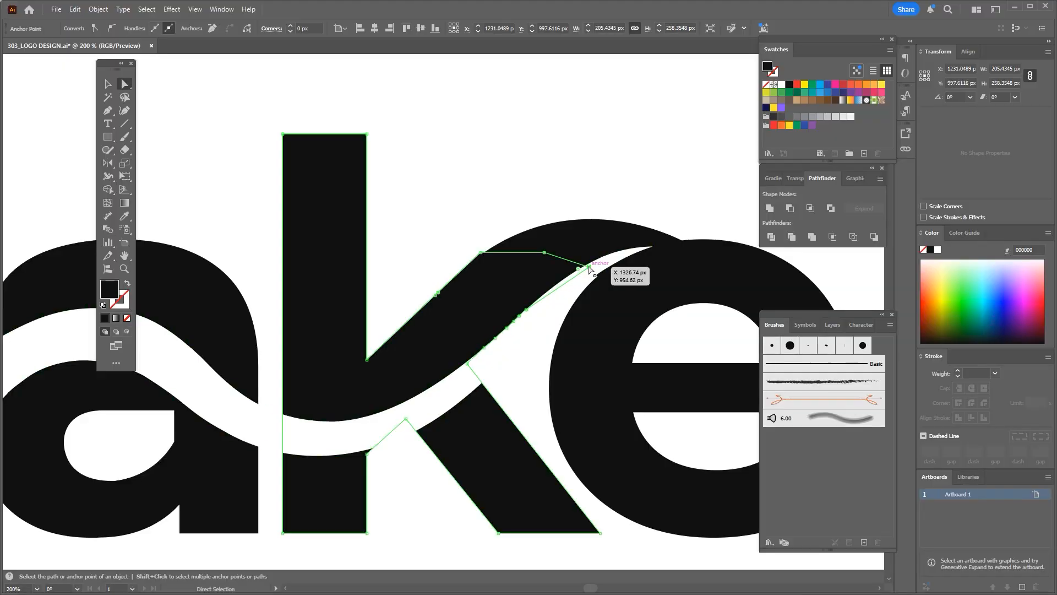
left_click(458, 194)
scroll(461, 190, "down", 1)
left_click(546, 261)
scroll(546, 260, "up", 1)
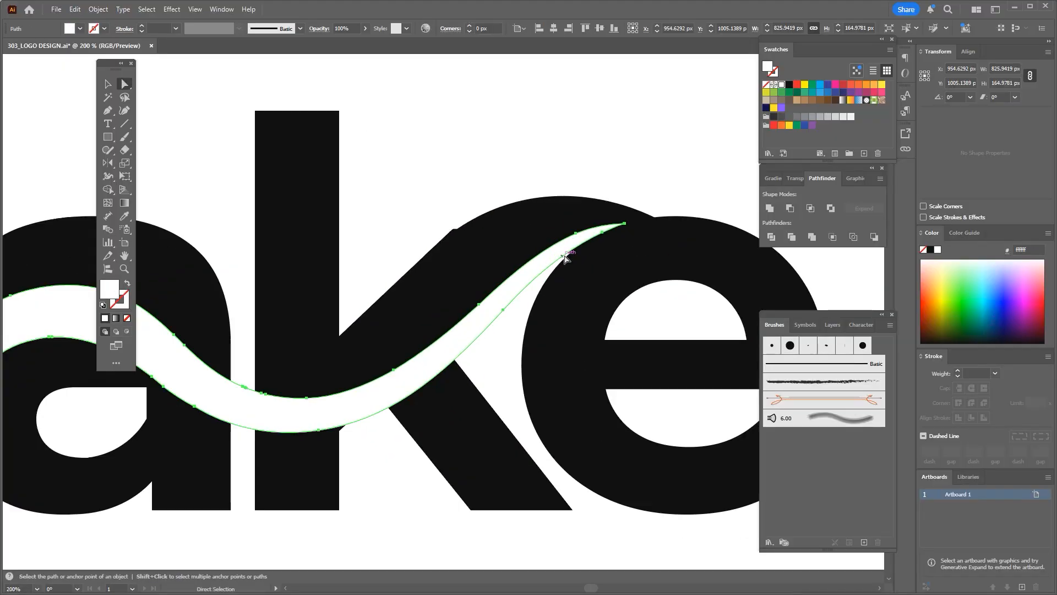
left_click(509, 325)
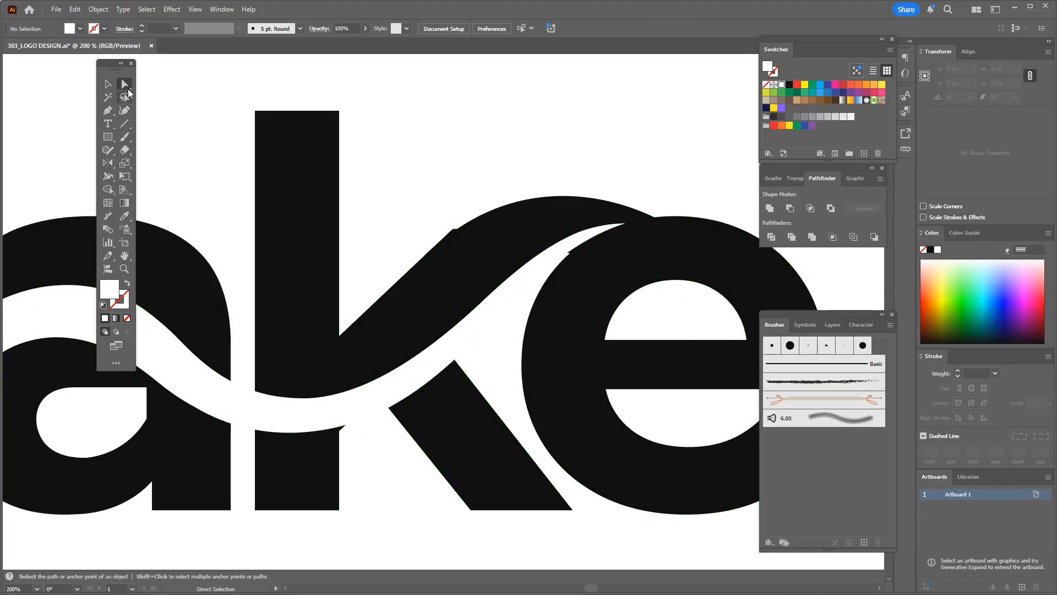
Trim the "k" arm's corner protruding above the curved connecting shape with Shape Builder
left_click(486, 269)
left_click(536, 220, "shift")
key("shift+m")
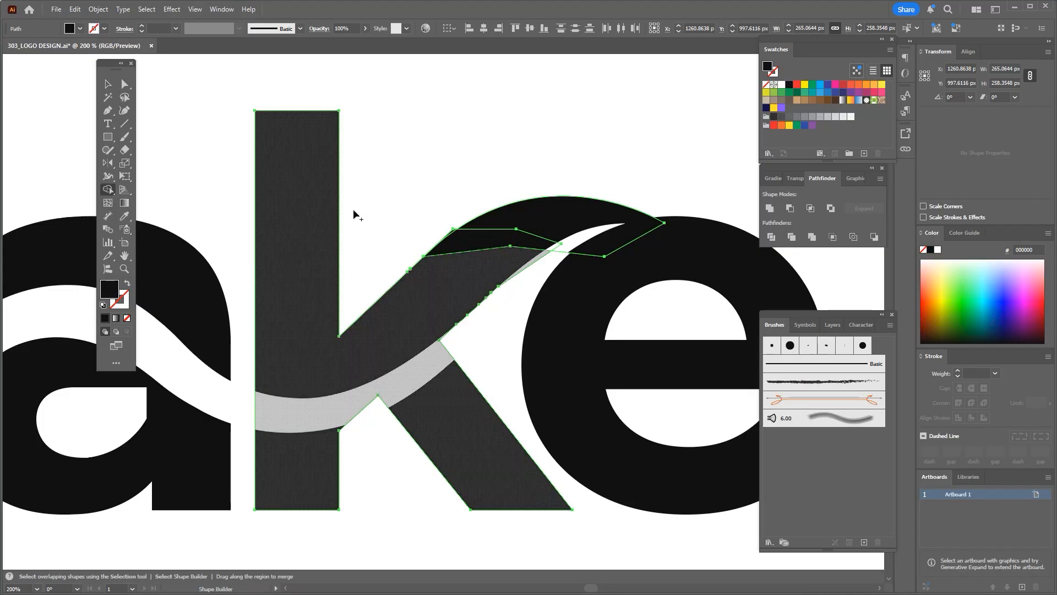
scroll(449, 224, "up", 3)
scroll(468, 251, "down", 5)
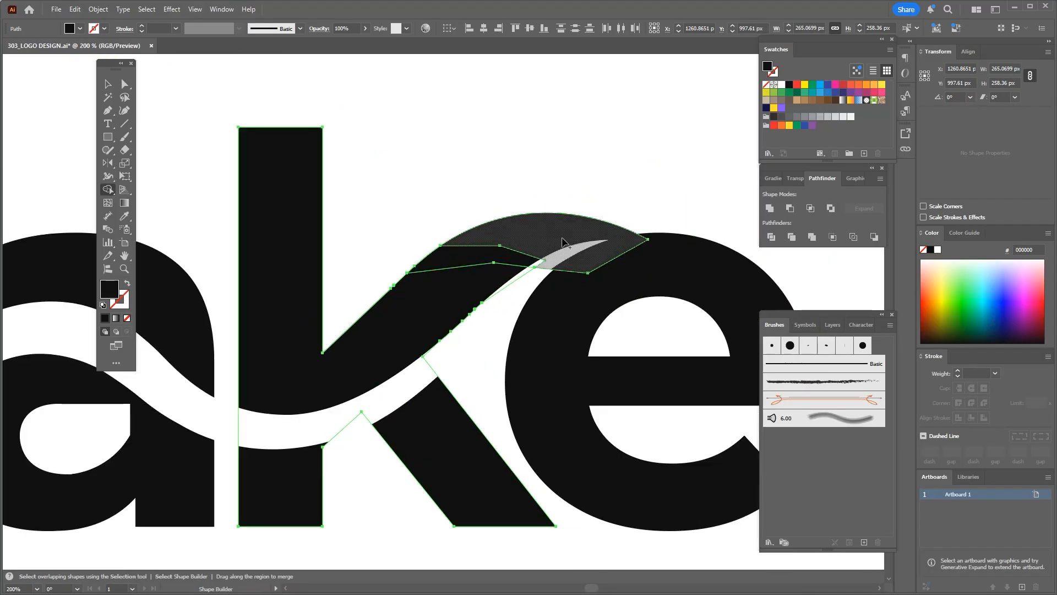
key("v")
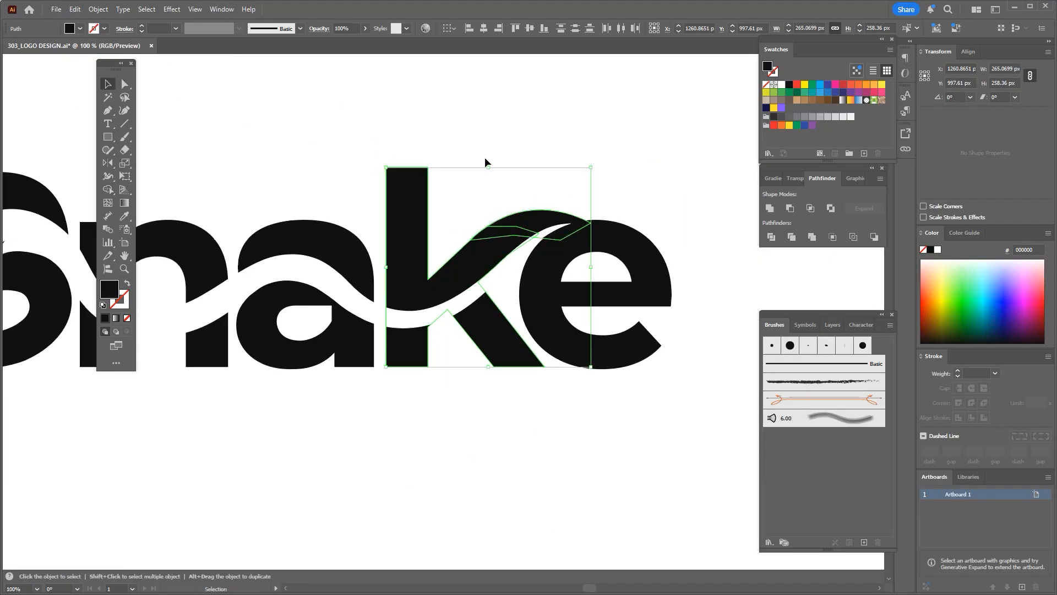
key("ctrl+0")
left_click(452, 392)
scroll(453, 388, "up", 2)
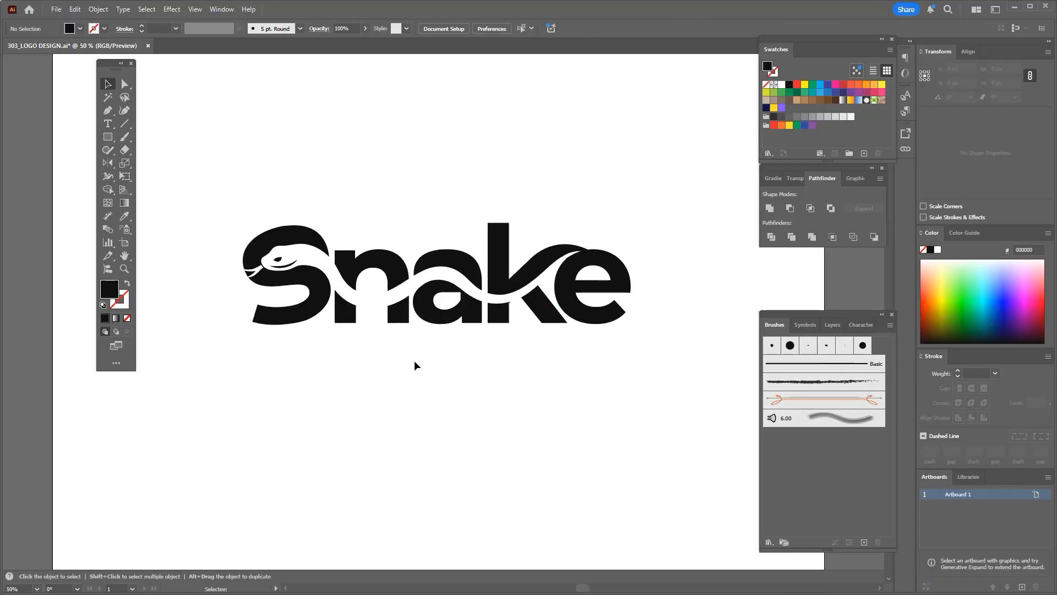
key("space")
left_click_drag(408, 362, 417, 364)
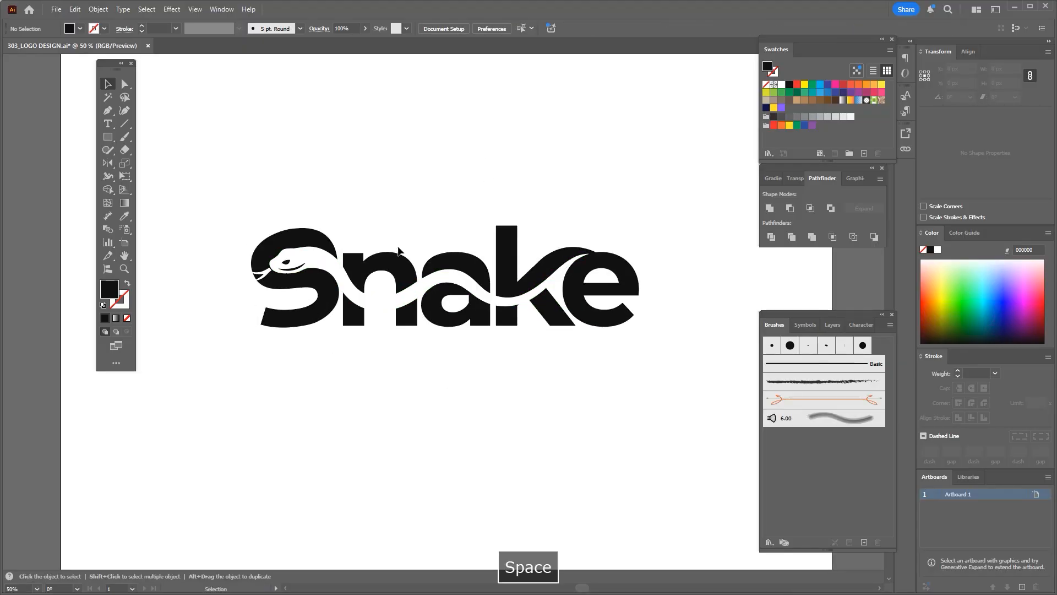
left_click_drag(212, 185, 754, 402)
left_click(639, 330)
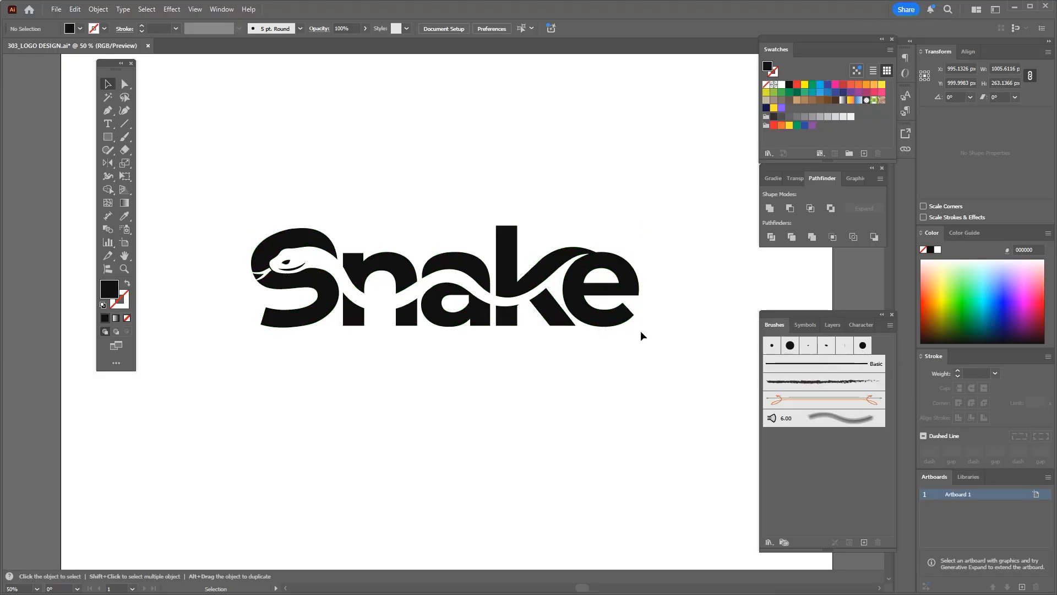
Draw the outer curve of a black Pen tool shape from beside the "e"'s lower terminal down to the letter's base
scroll(636, 311, "up", 3)
key("p")
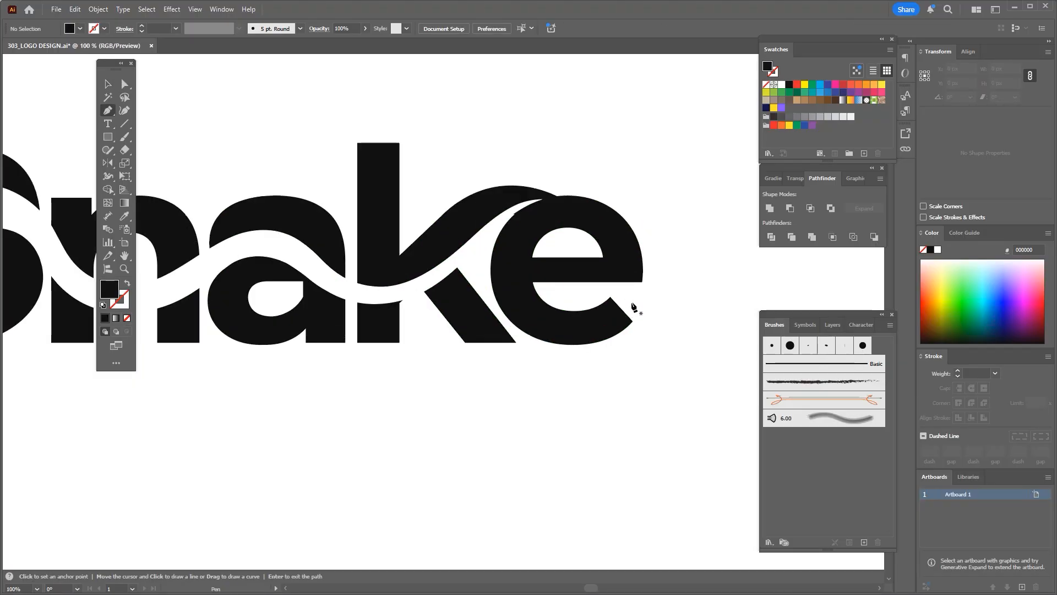
scroll(632, 306, "up", 1)
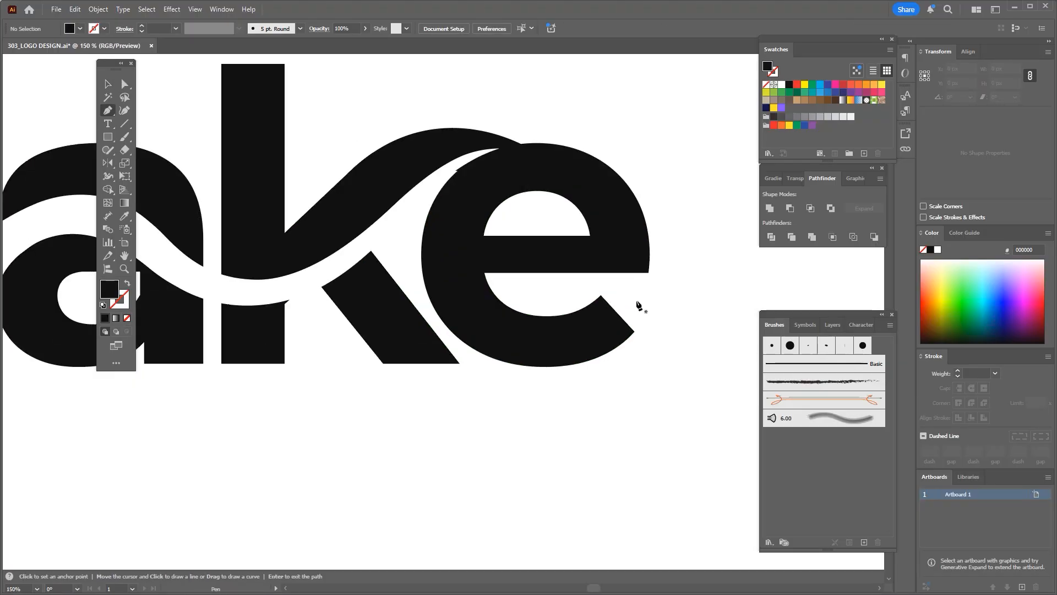
left_click(639, 297)
key("space")
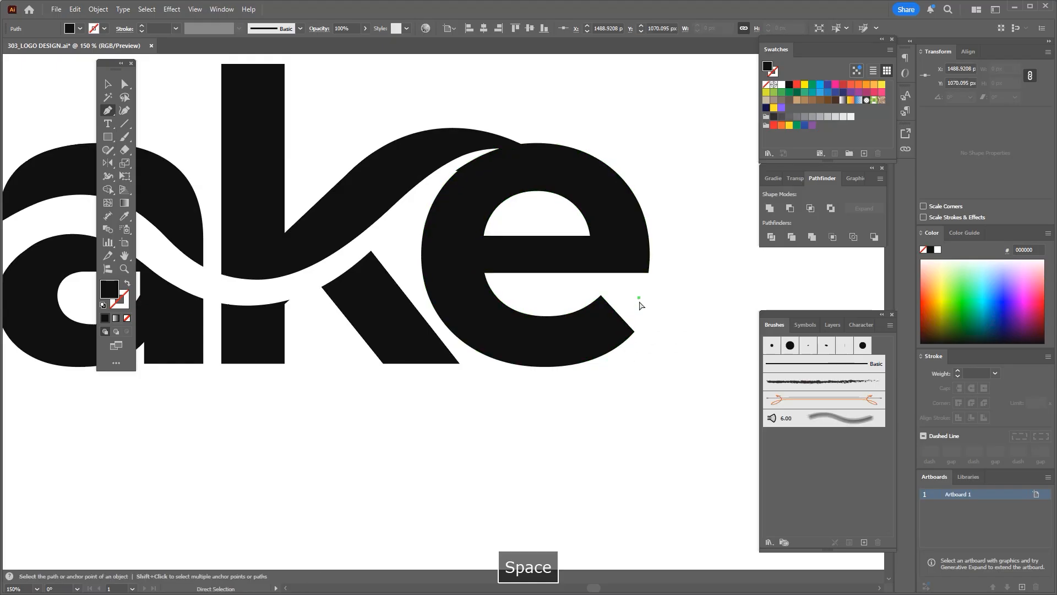
key("ctrl+z")
left_click(639, 300)
key("space")
left_click_drag(559, 367, 488, 371)
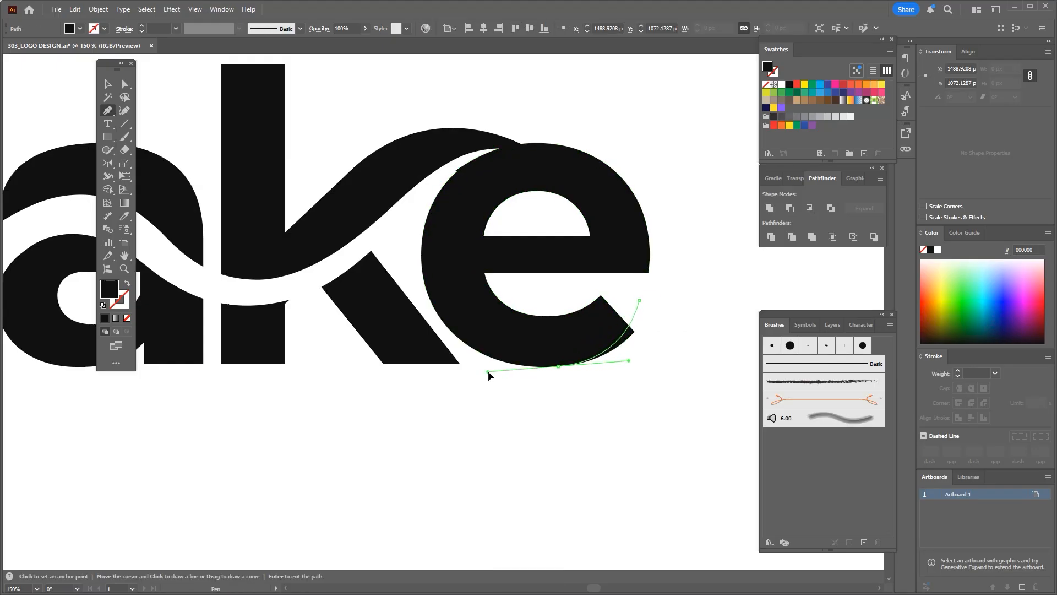
Close the shape with a curve along the "e"'s inner edge, then adjust its tip anchor and lower handle
key("space")
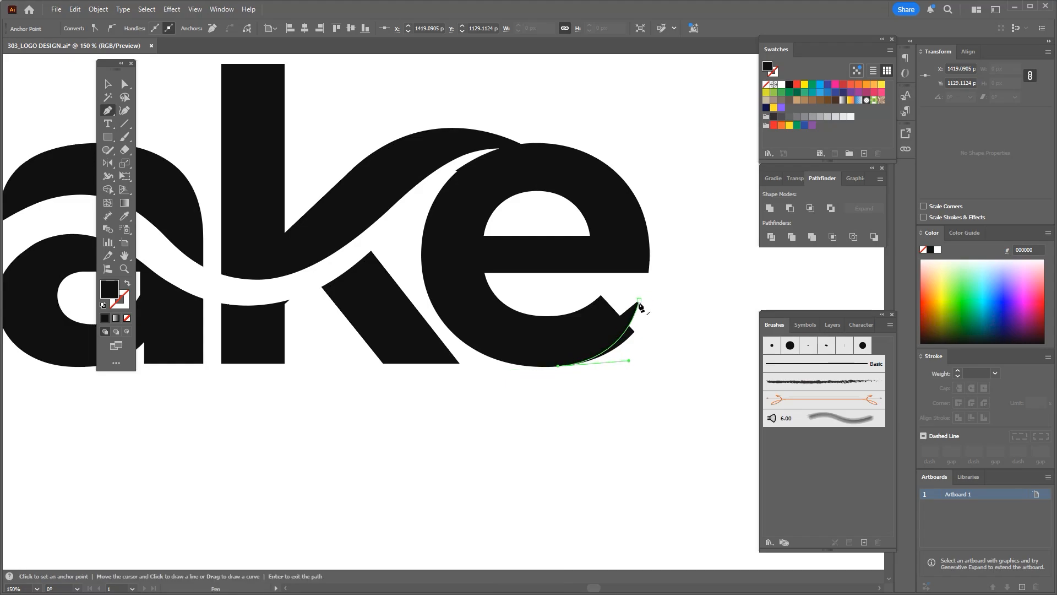
key("space")
left_click_drag(537, 315, 431, 301)
scroll(560, 312, "up", 1)
key("ctrl+z")
left_click(518, 371)
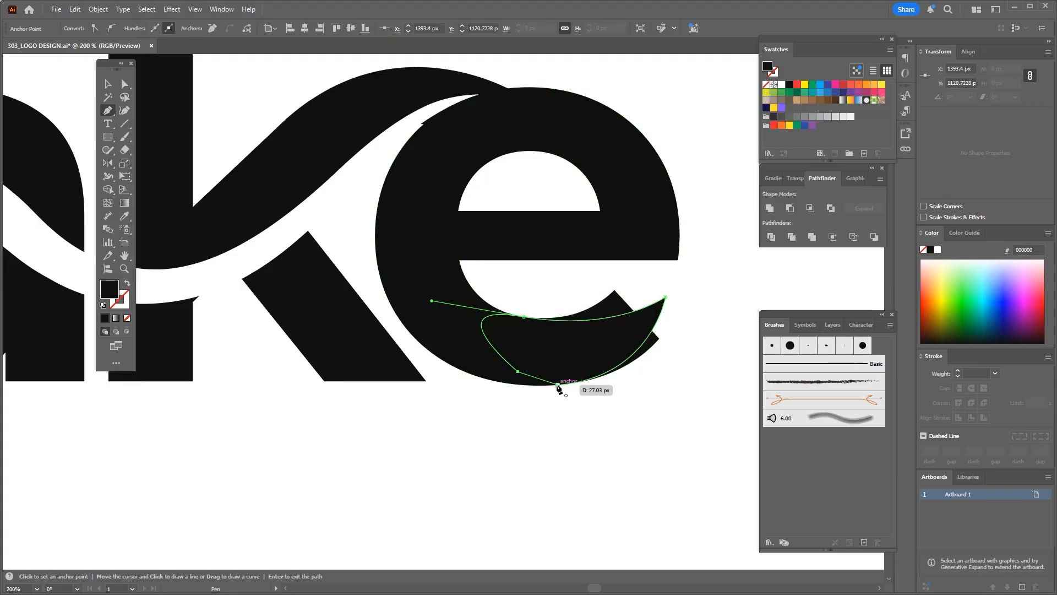
left_click_drag(558, 384, 541, 386)
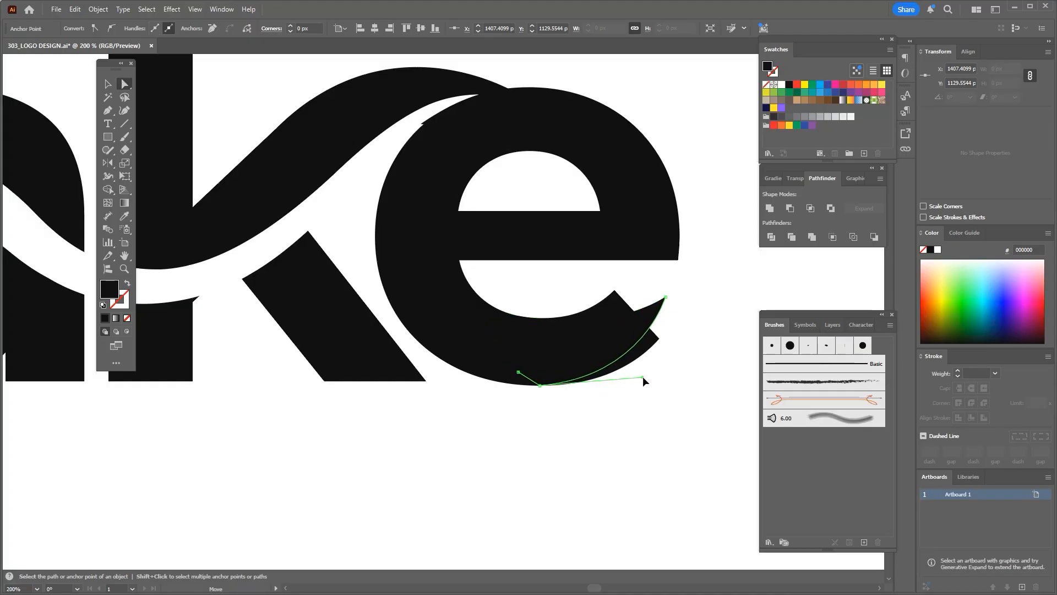
left_click_drag(665, 298, 662, 287)
left_click_drag(647, 381, 653, 381)
Trim the angular corners of the "e"'s lower terminal against the curved shape with Shape Builder
left_click(648, 344, "shift")
key("shift+m")
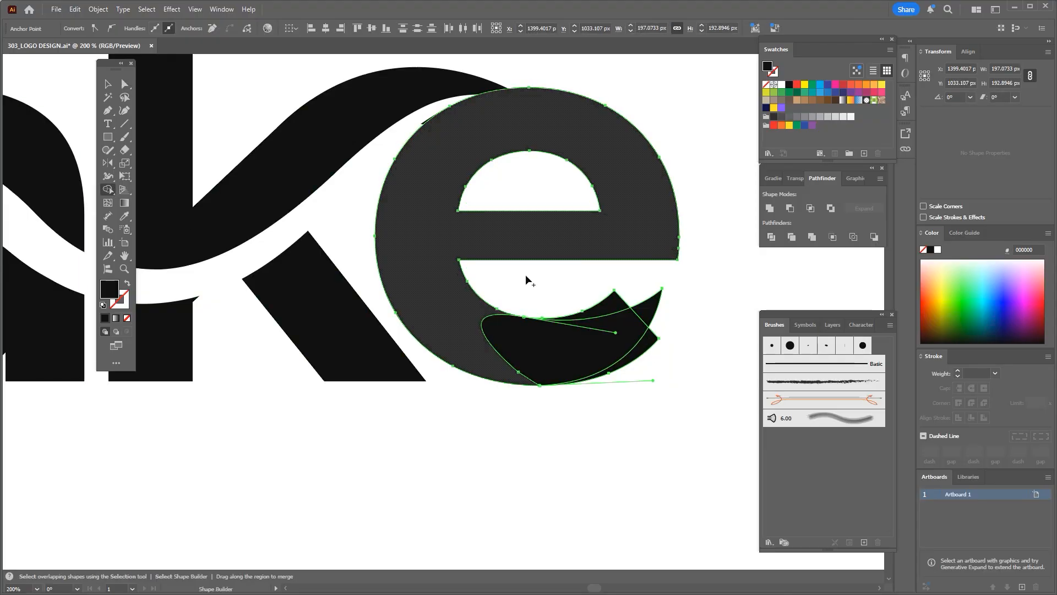
scroll(600, 339, "down", 3)
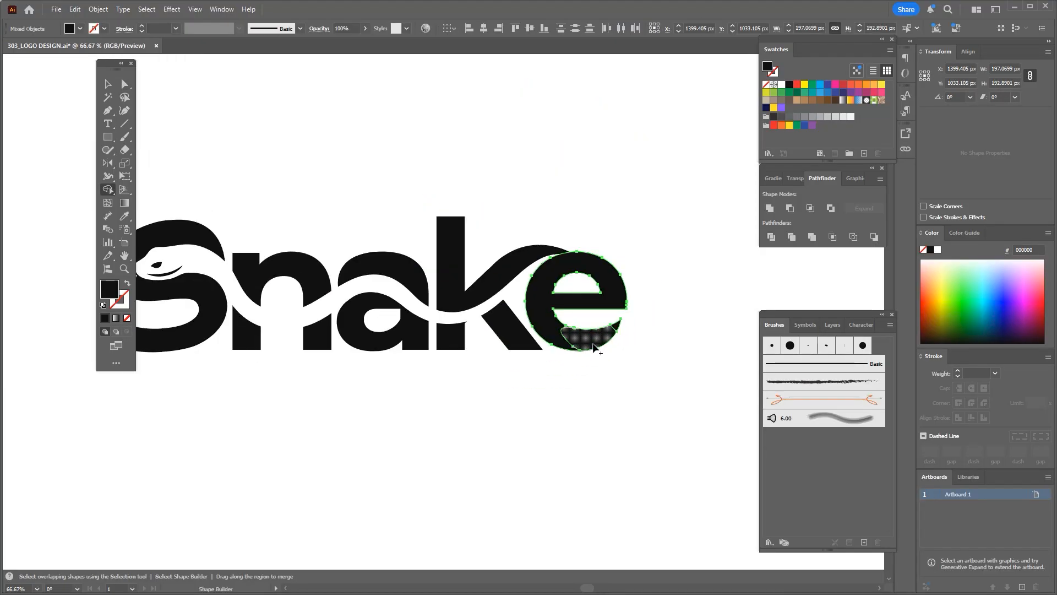
key("v")
left_click(596, 380)
scroll(592, 372, "down", 2)
scroll(593, 372, "up", 1)
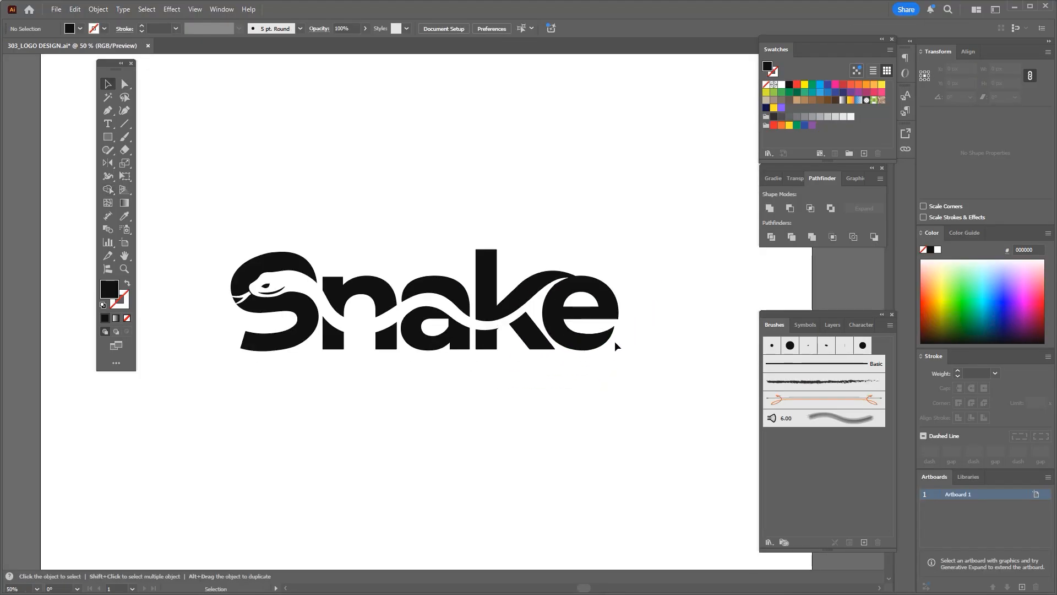
Draw a black Pen tool patch along the outer lower edge of the "e", from the pointed terminal to the letter's base
scroll(615, 342, "up", 3)
key("a")
left_click_drag(630, 292, 574, 359)
left_click(624, 354)
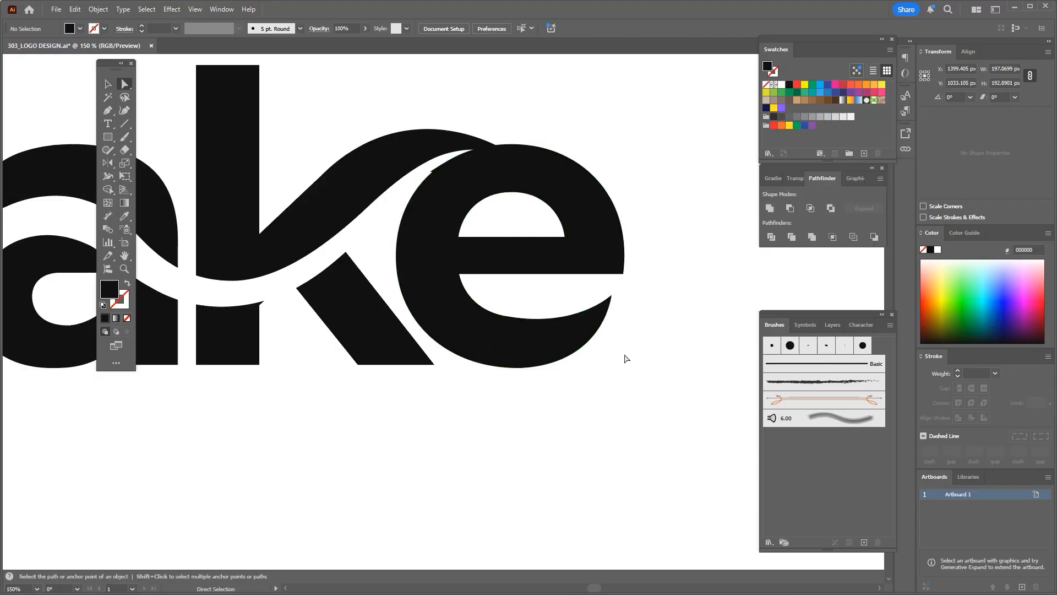
key("p")
left_click(611, 296)
key("space")
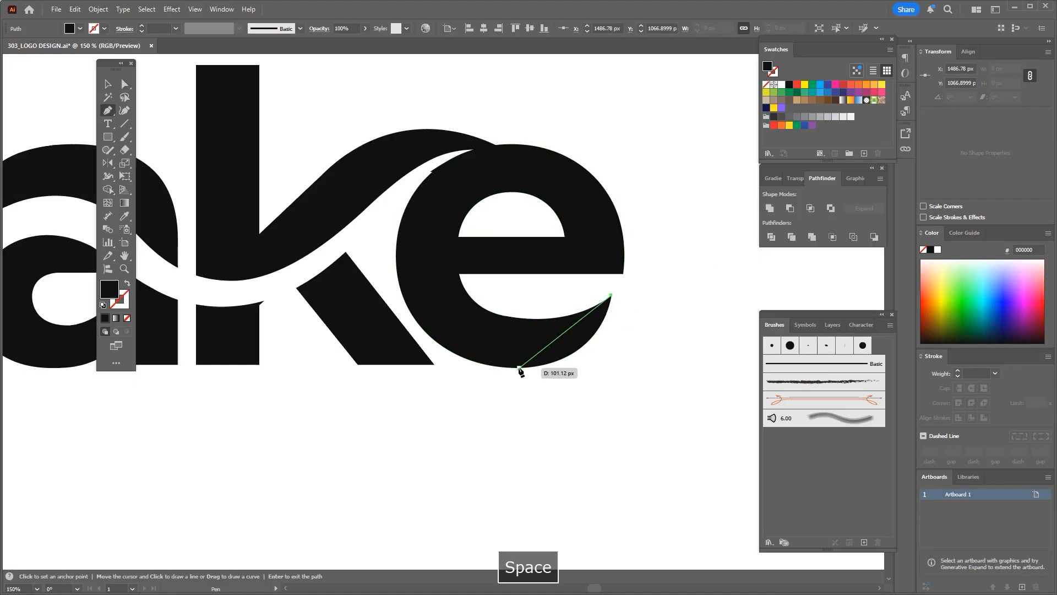
left_click_drag(518, 367, 421, 370)
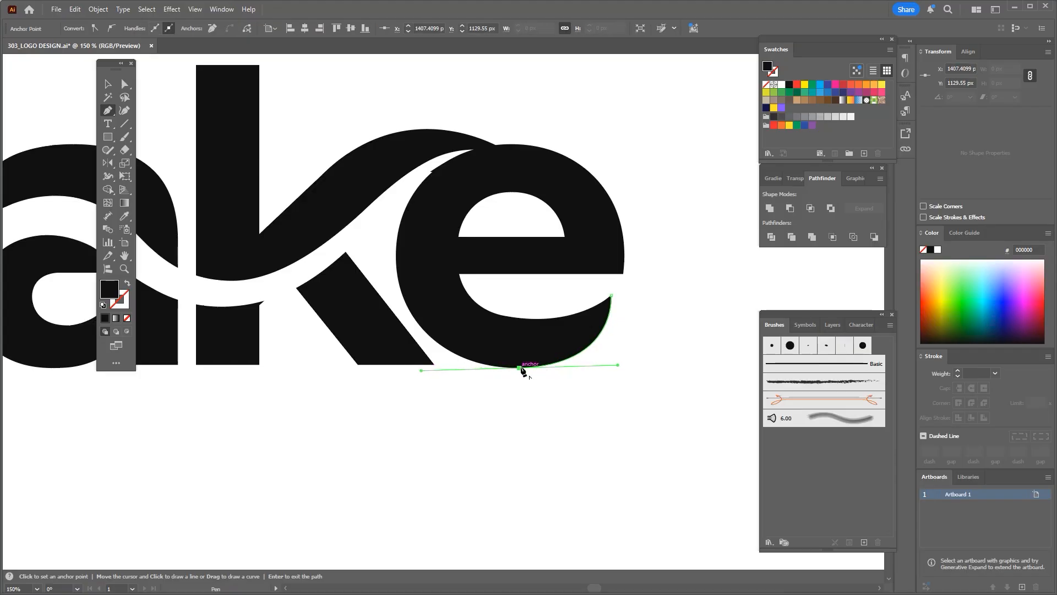
left_click(519, 368)
left_click(528, 346)
scroll(552, 342, "down", 2)
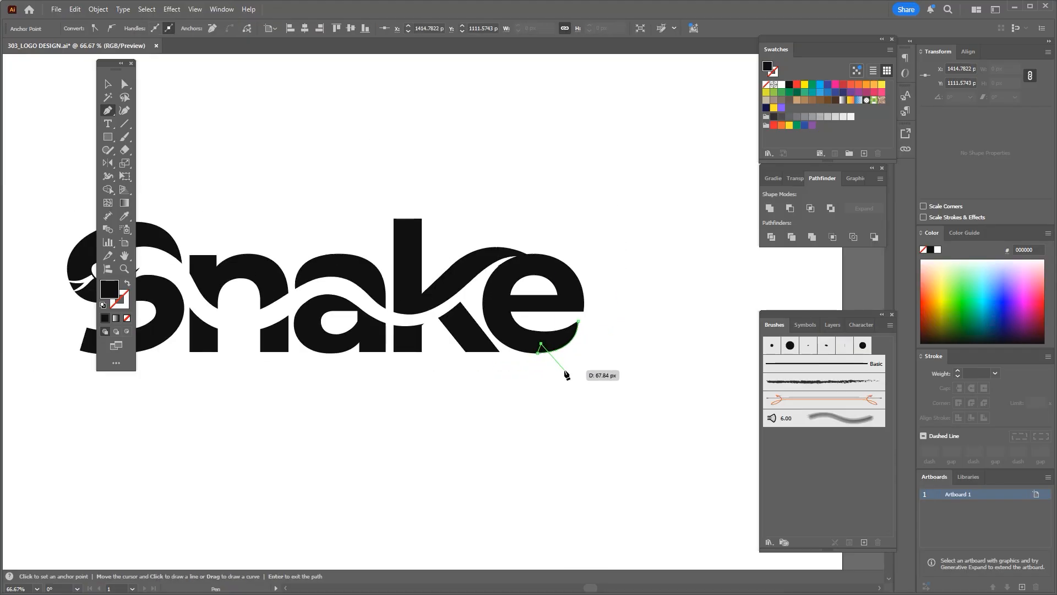
key("v")
left_click(565, 374)
Adjust the patch's lower curve handle to smooth the "e"'s outer edge and unite the patch with the letter
scroll(564, 352, "up", 2)
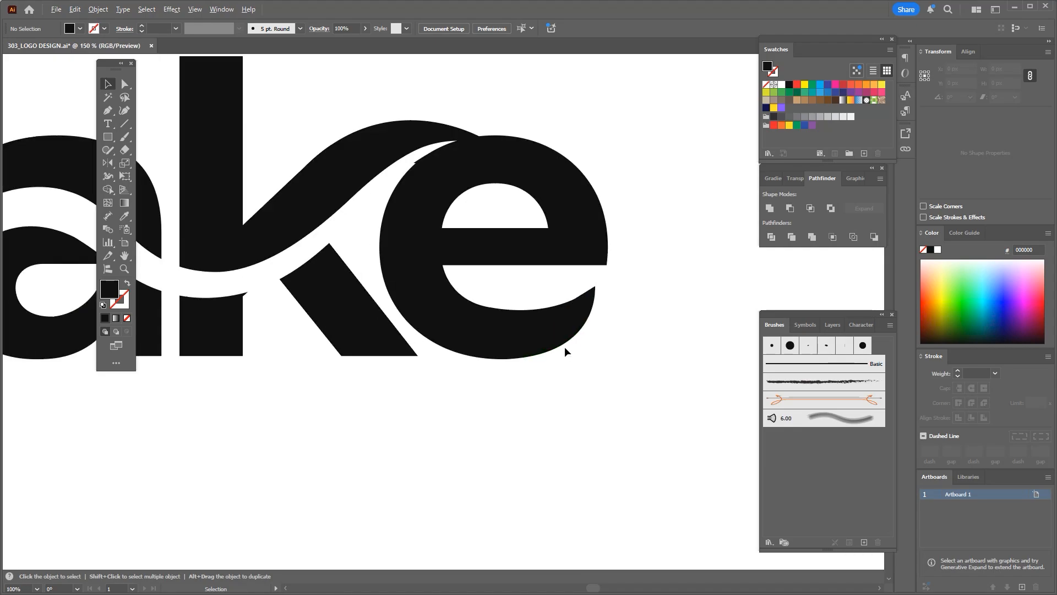
key("a")
left_click(513, 359)
left_click_drag(502, 358, 595, 355)
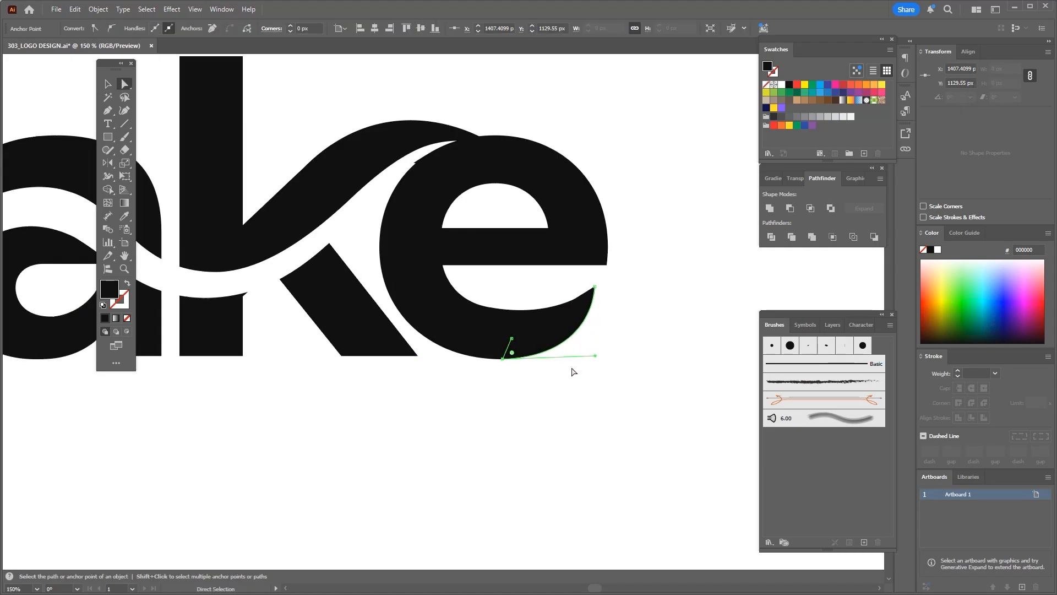
left_click(768, 209)
left_click(609, 356)
Group the whole Snake wordmark and center it on the artboard at X 1000 px, Y 1000 px
scroll(597, 355, "down", 3)
left_click_drag(531, 380, 560, 370)
scroll(541, 355, "down", 1)
key("v")
key("F9")
scroll(429, 336, "up", 1)
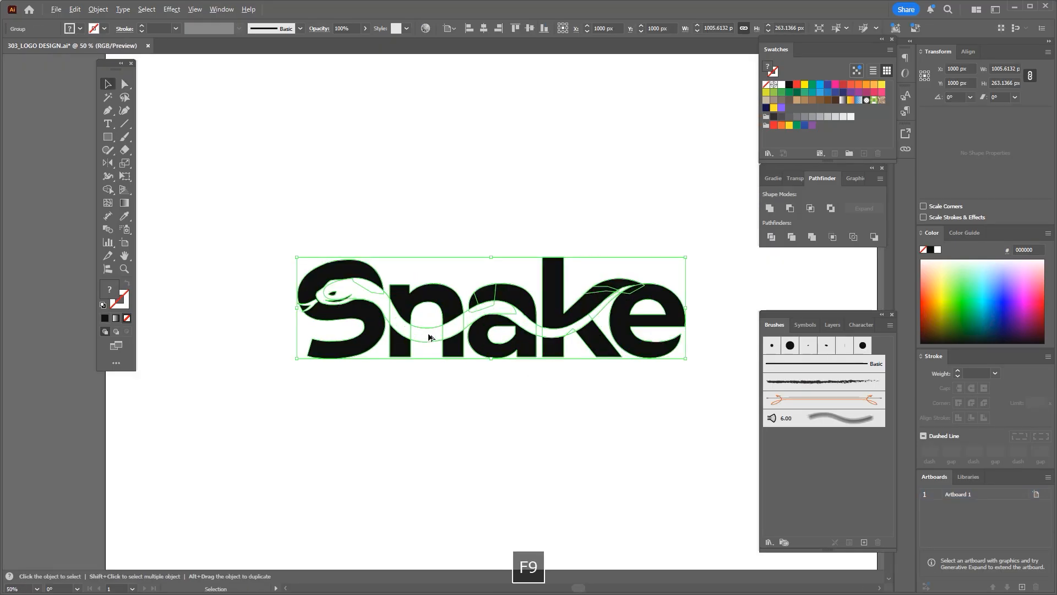
scroll(429, 335, "up", 1)
scroll(392, 410, "down", 1)
scroll(612, 308, "up", 5)
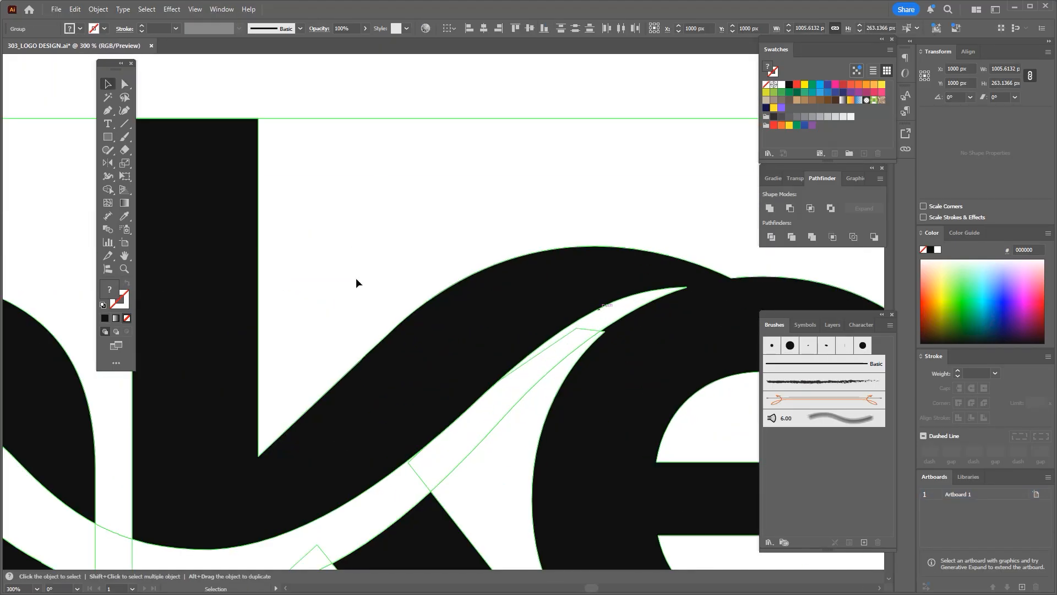
Delete the snake body's segments running through the "a" and "k" with Shape Builder
left_click(108, 190)
scroll(462, 435, "down", 1)
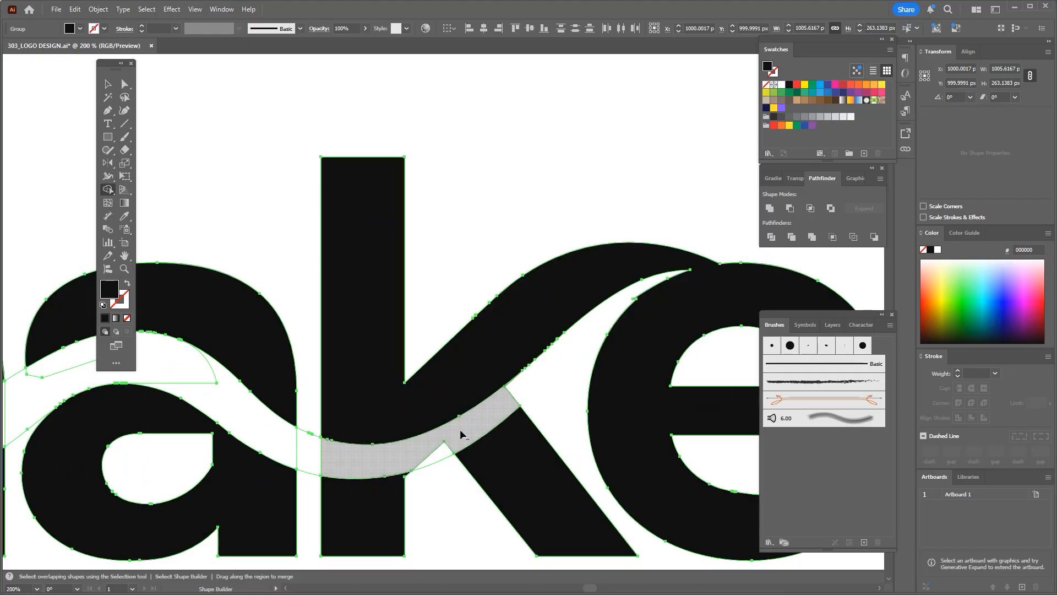
scroll(523, 396, "down", 3)
key("ctrl+0")
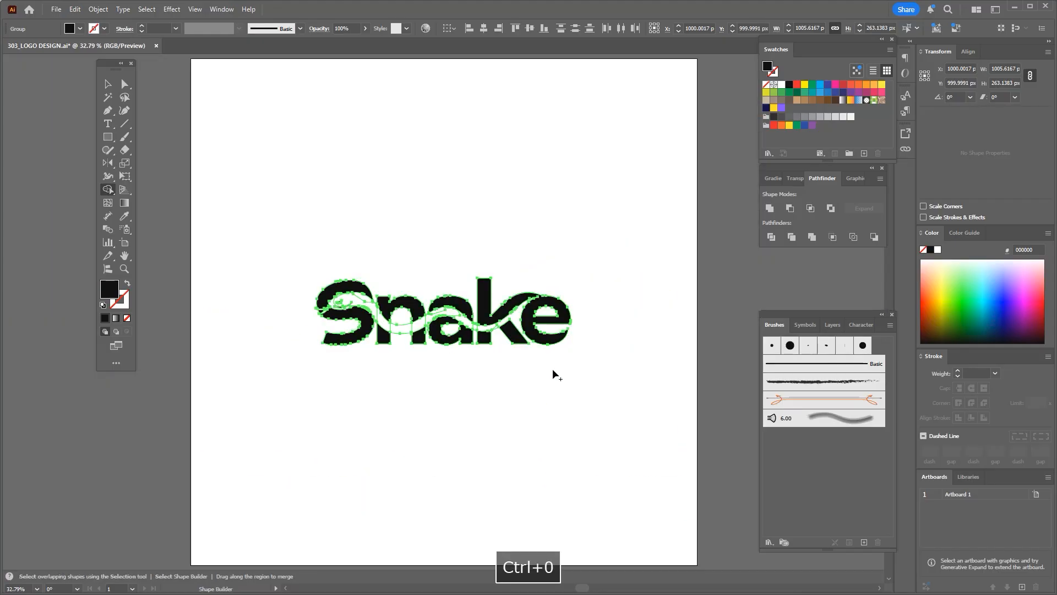
scroll(477, 326, "up", 2)
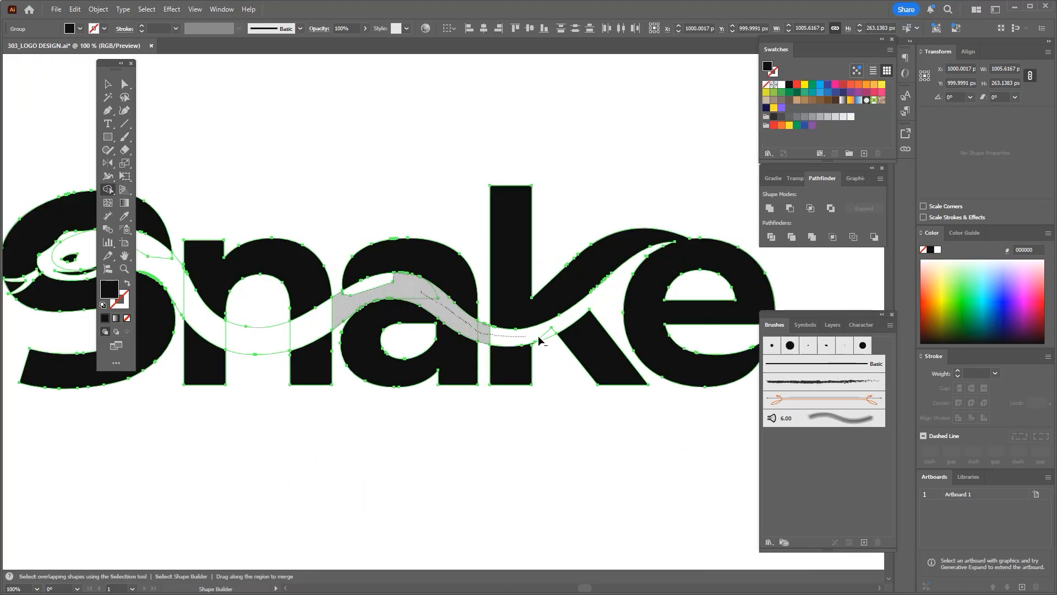
left_click_drag(540, 341, 550, 337)
Remove the remaining snake body, head and tongue regions from the "S", "n" and "a" with Shape Builder, undoing the mistaken stroke
key("space")
mouse_move(395, 286)
left_mouse_down()
mouse_move(306, 326)
mouse_move(192, 286)
mouse_move(400, 316)
left_mouse_up()
key("ctrl+z")
key("space")
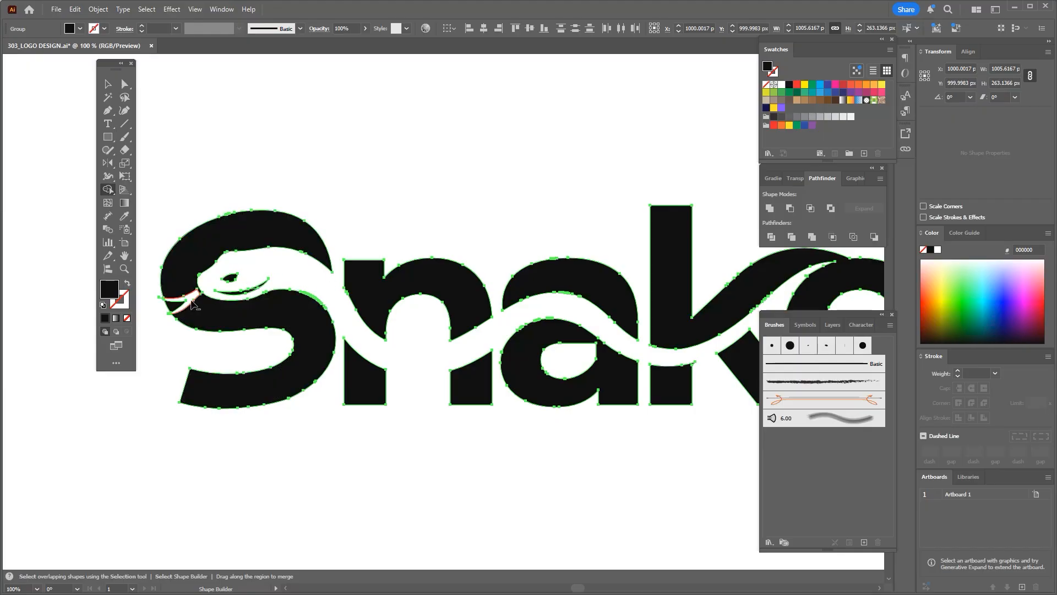
Fill the whole Snake wordmark with red and deselect it
scroll(164, 306, "up", 1)
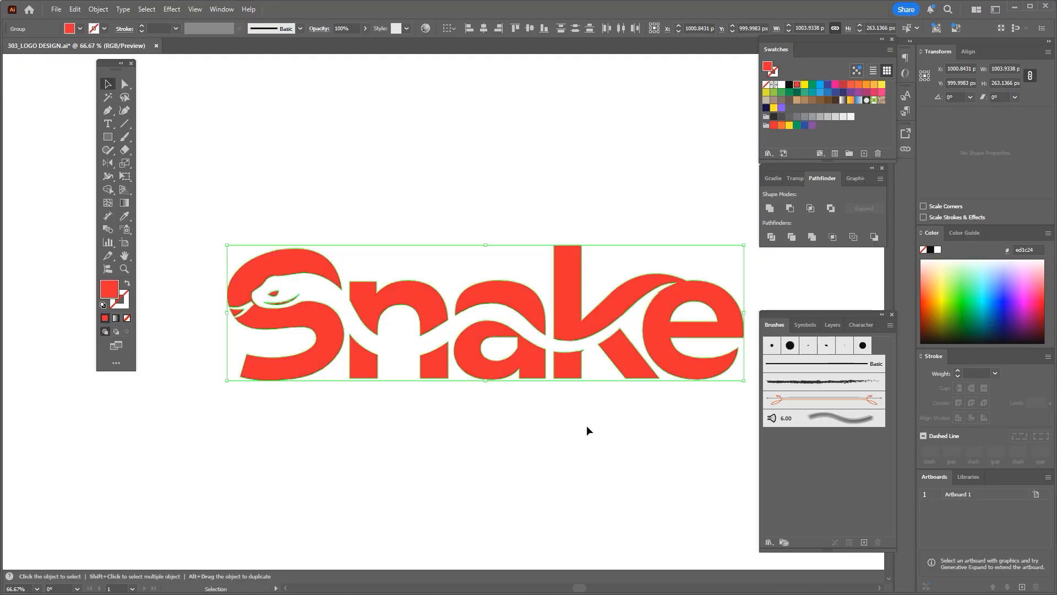
left_click(586, 425)
key("space")
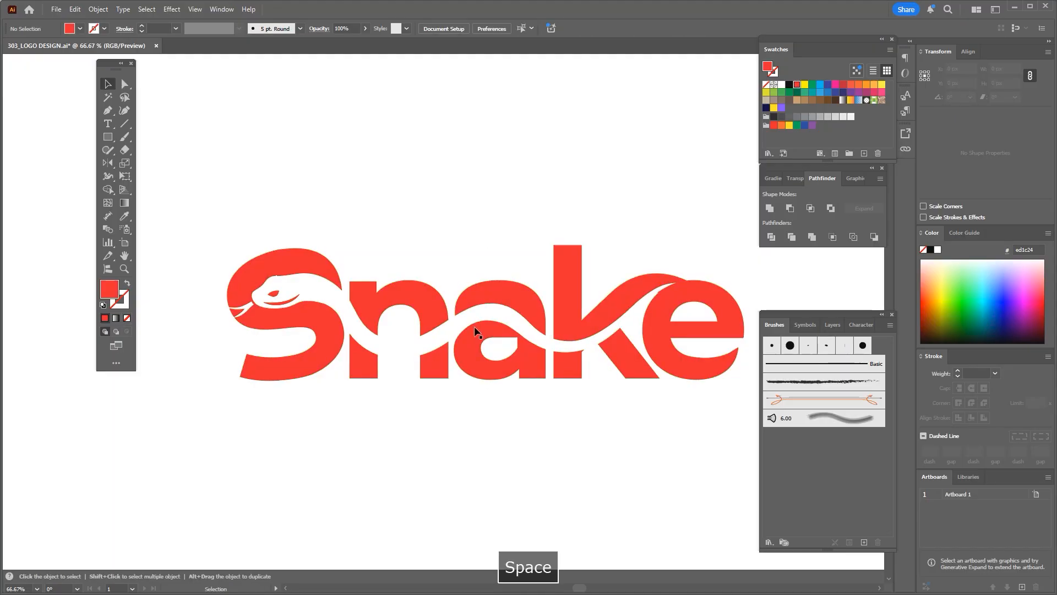
key("space")
left_click_drag(506, 419, 491, 414)
scroll(408, 336, "up", 1)
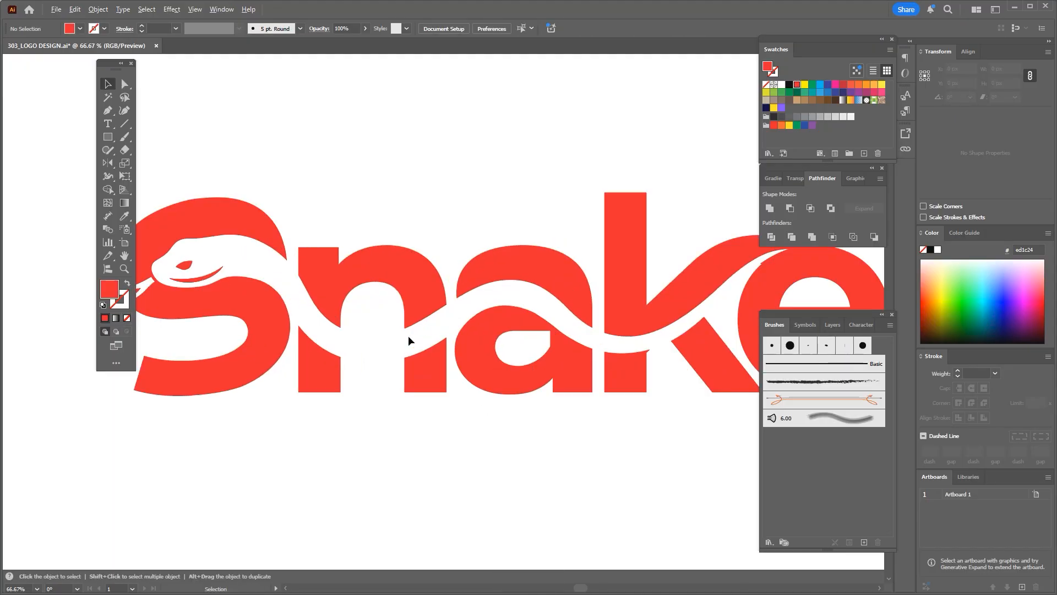
Begin a red Pen tool patch across the gap in the "n"'s second stem, running from its inner edge to its outer edge
key("p")
left_click(411, 366)
left_click(404, 364)
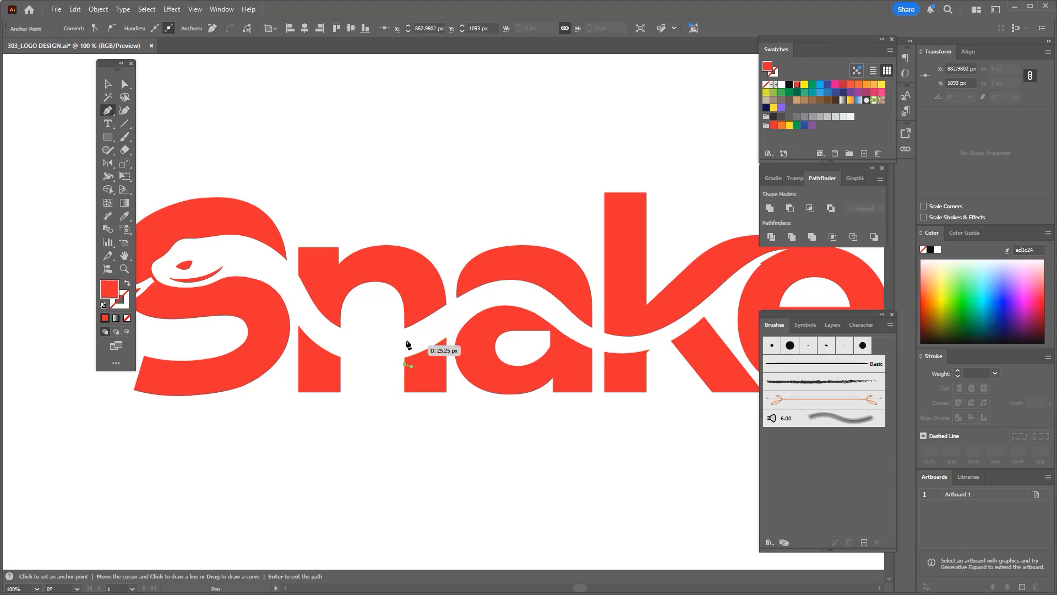
left_click(404, 327)
scroll(429, 307, "up", 1)
left_click(430, 300)
left_click(446, 303)
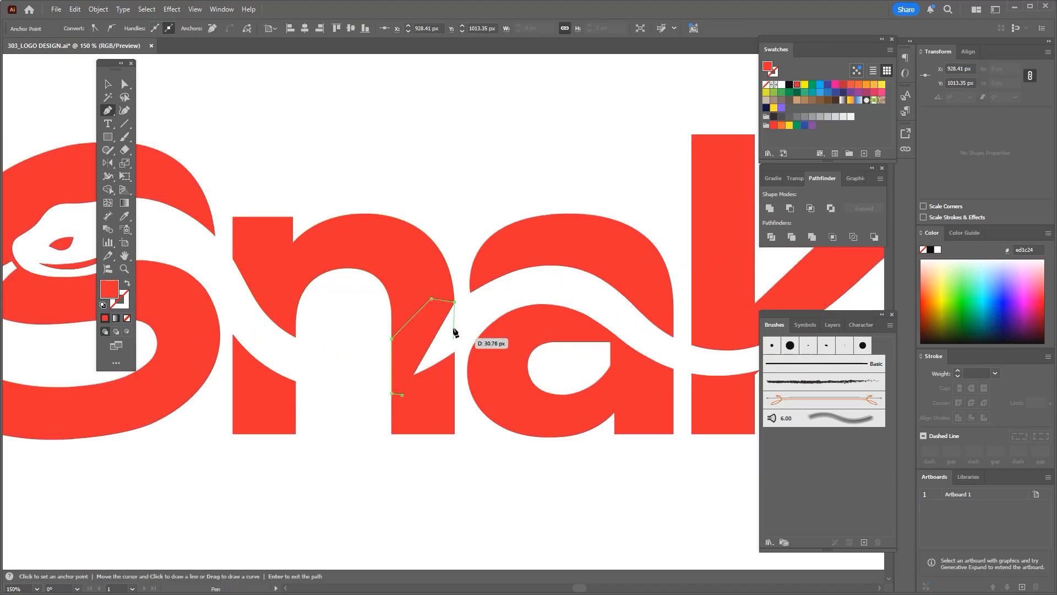
Replace the patch's upper outer point and continue its outline down the "n" stem's outer edge to cover the snake gap
scroll(451, 306, "up", 2)
key("ctrl+z")
left_click(457, 295)
left_click(456, 410)
left_click(390, 496)
scroll(403, 457, "down", 3)
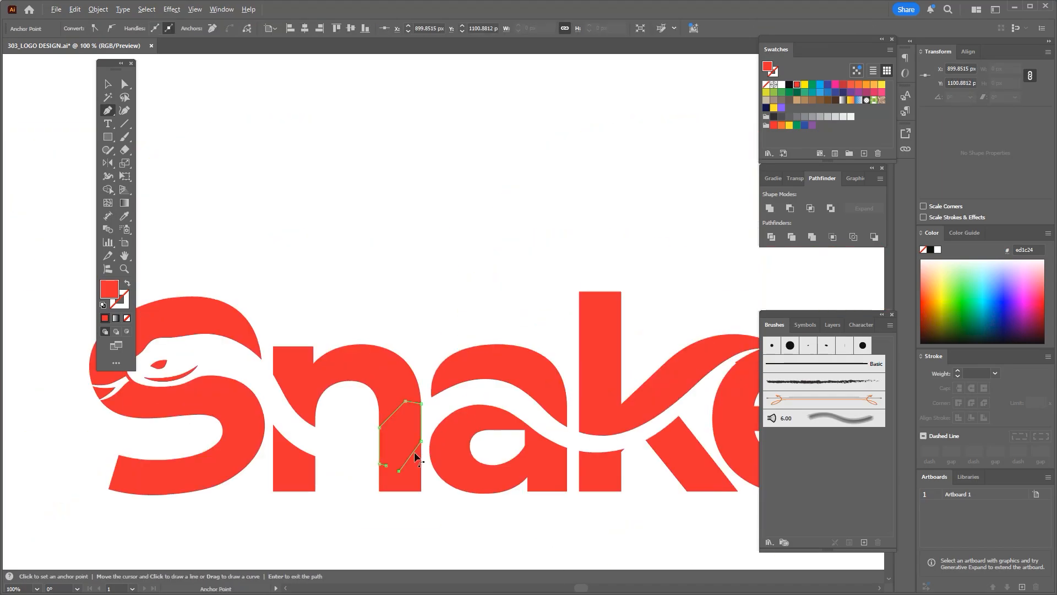
scroll(433, 405, "down", 2)
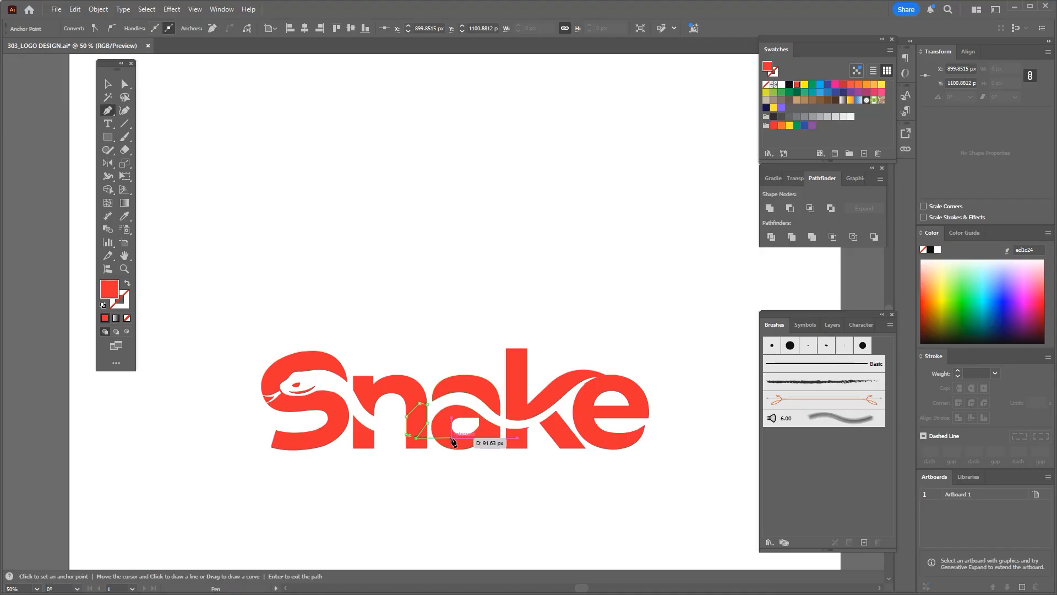
key("v")
left_click(456, 469)
Draw a red Pen tool patch over the squared upper corner of the "a"'s counter, curved so the counter becomes a pointed teardrop
key("space")
left_click_drag(458, 468, 423, 422)
scroll(502, 385, "up", 4)
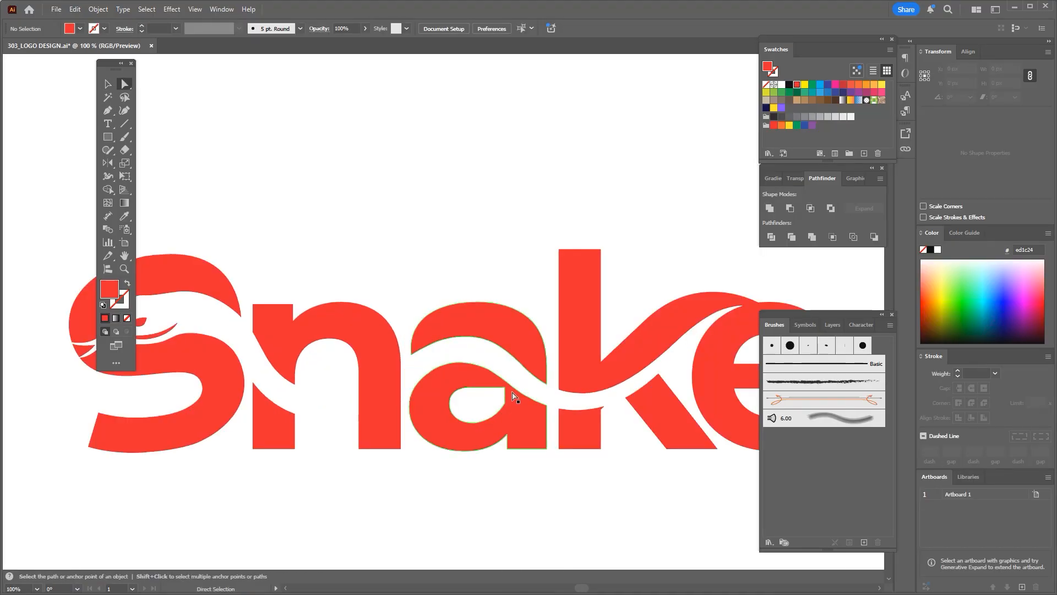
key("a")
key("p")
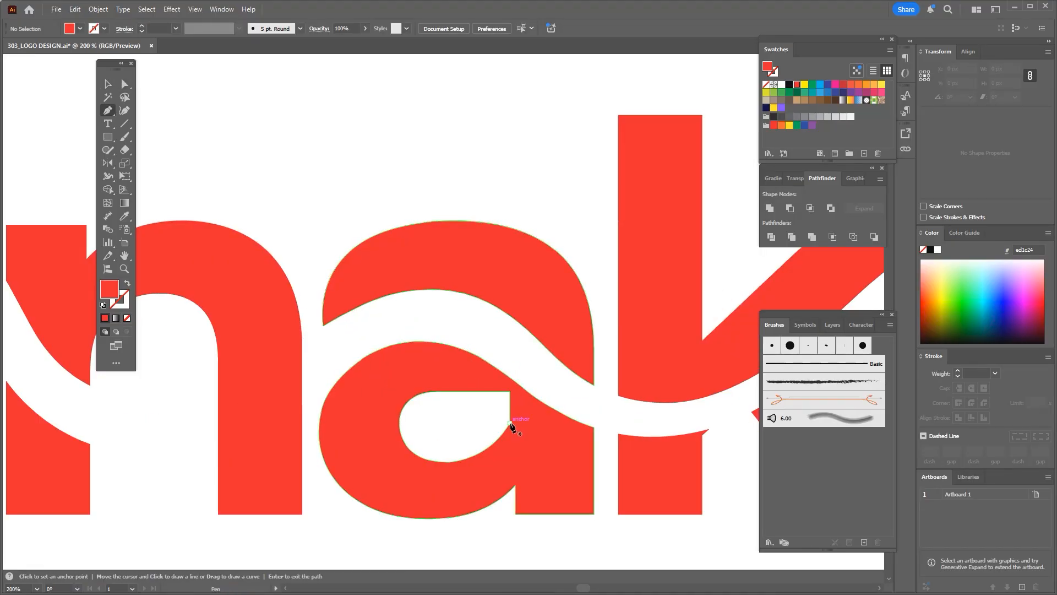
scroll(429, 408, "up", 1)
left_click(408, 365)
left_click(421, 384)
key("space")
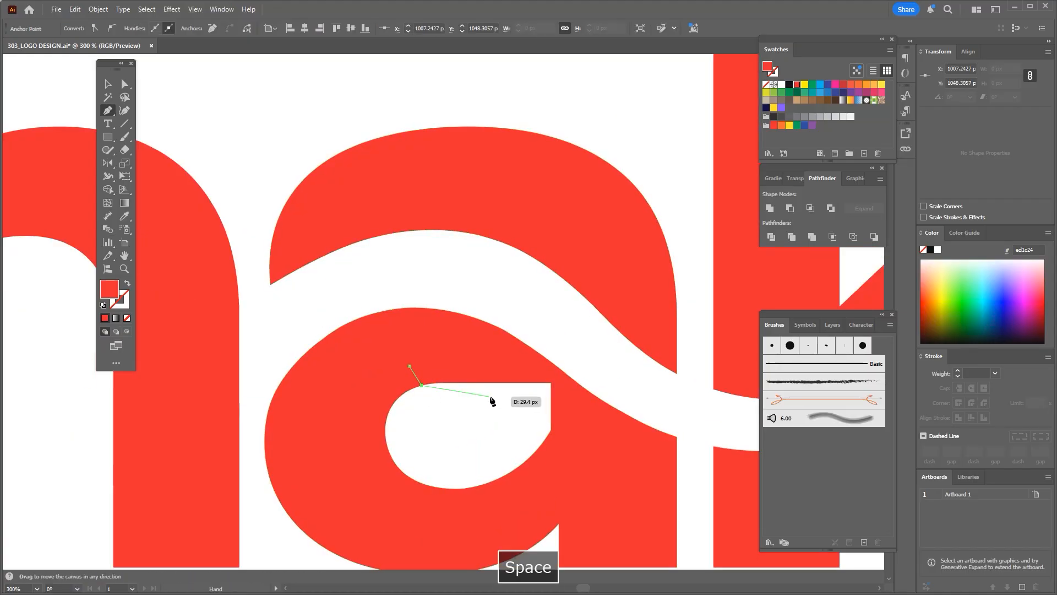
left_click_drag(551, 430, 614, 493)
left_click(611, 450)
left_click(502, 357)
left_click_drag(556, 376, 536, 398)
Unite the counter patch with the "a" and deselect the letter
key("a")
left_click(769, 208)
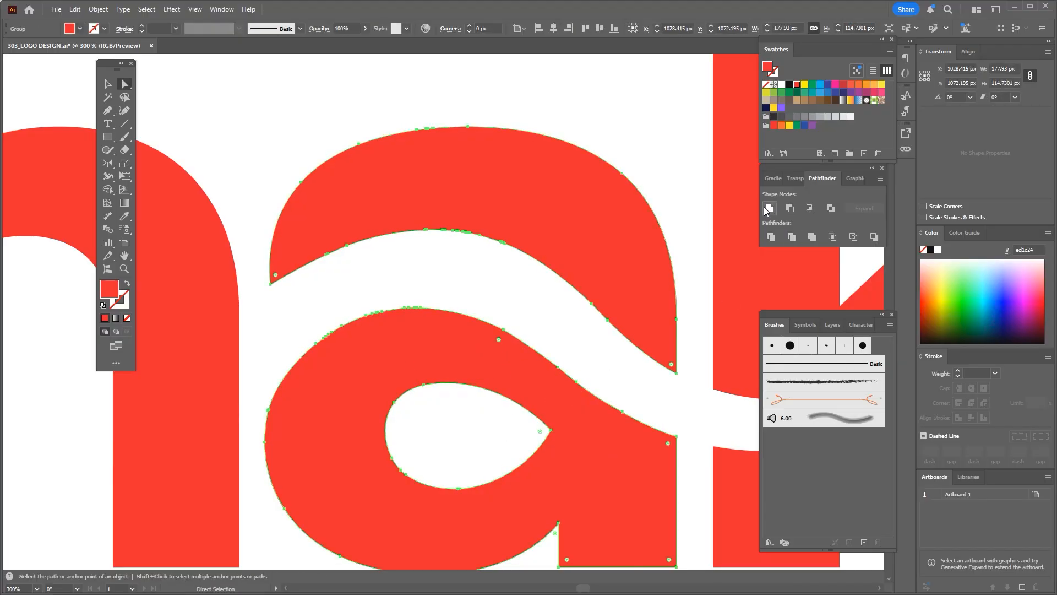
key("ctrl+minus")
left_click(471, 512)
Remove the small triangular spur from the upper corner of the "k"'s lower stem piece with Shape Builder
left_click_drag(471, 512, 459, 458)
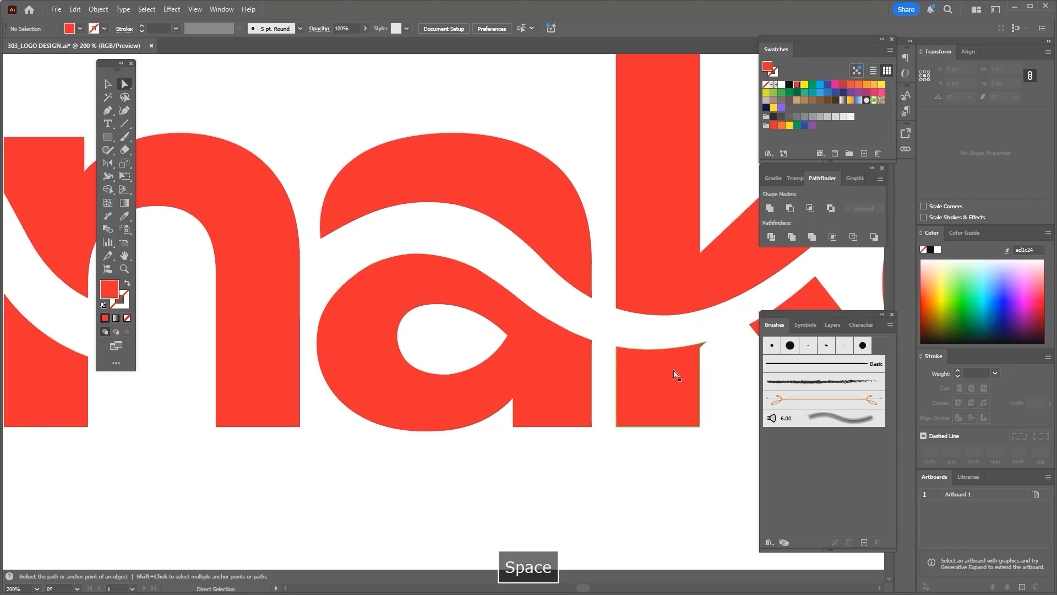
left_click(675, 373, "ctrl")
left_click(713, 325)
key("shift+m")
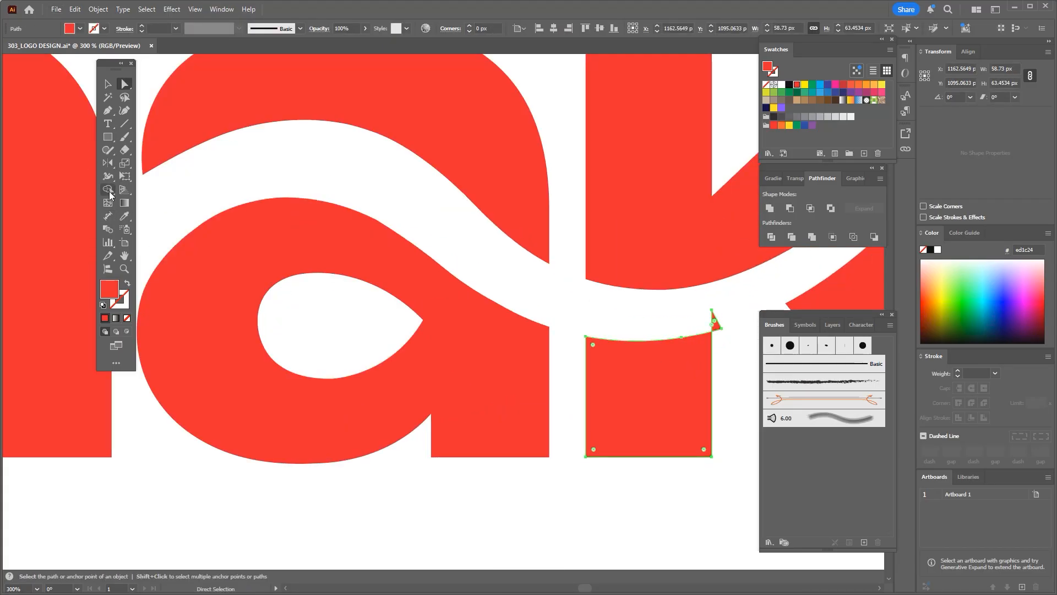
left_click(714, 325, "alt")
scroll(641, 346, "down", 4)
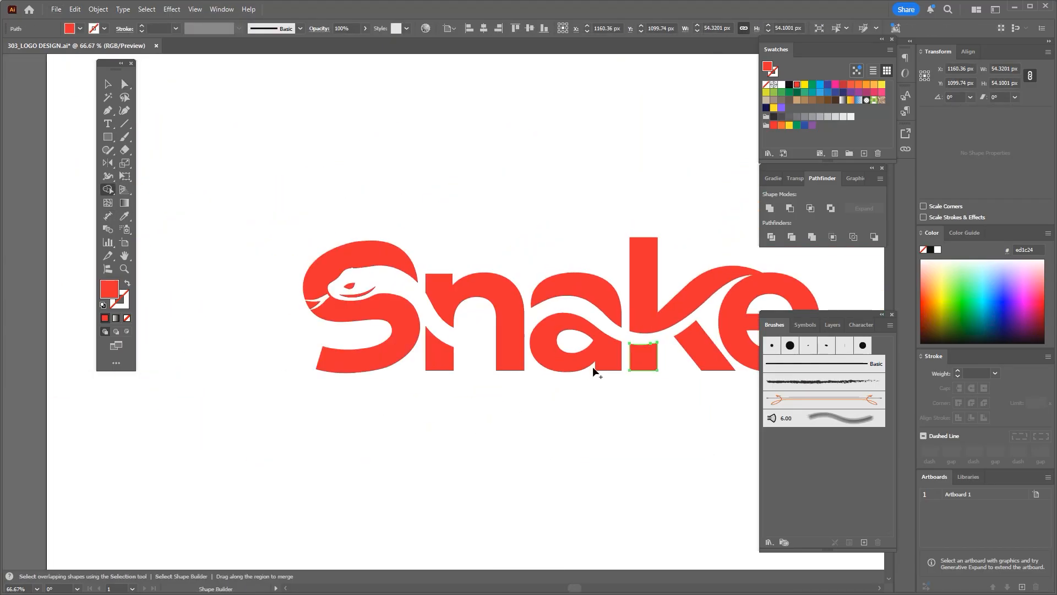
Group the complete red wordmark and center it on the artboard at X 1000 px, Y 1000 px
key("v")
scroll(546, 395, "down", 1)
left_click_drag(343, 243, 753, 382)
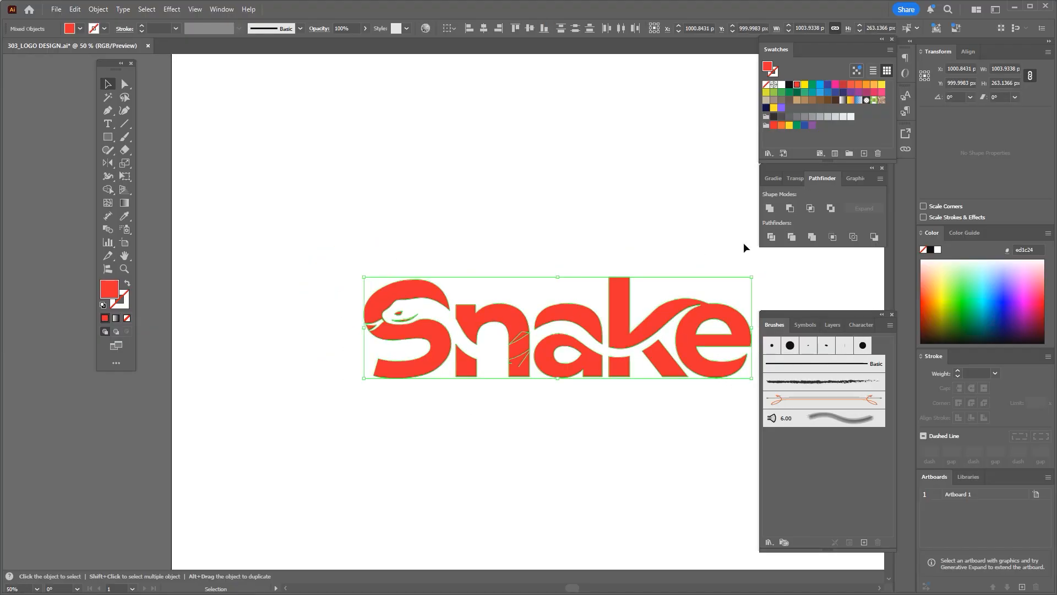
key("ctrl+g")
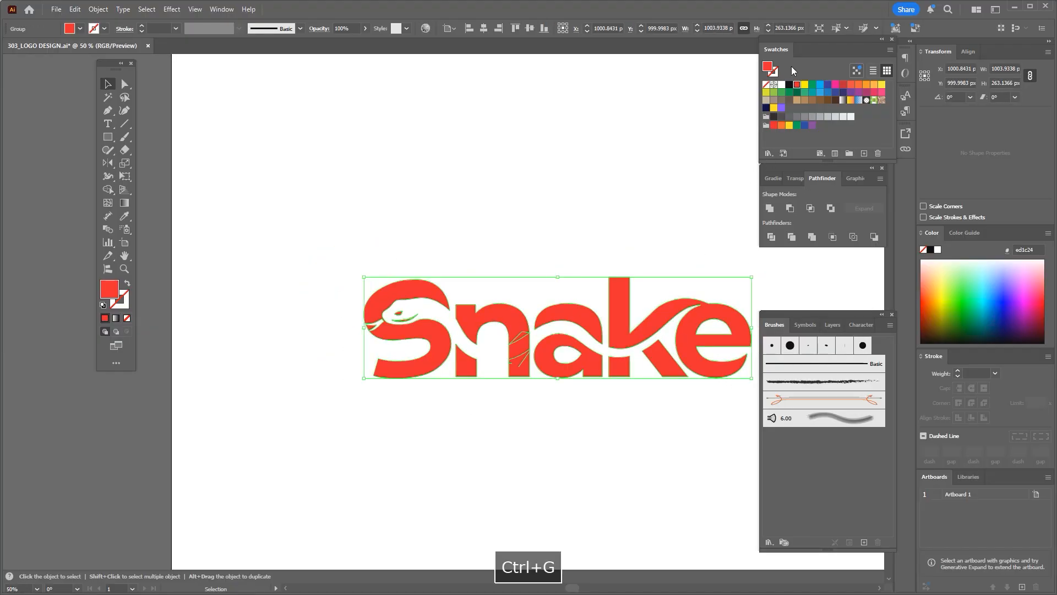
left_click(484, 30)
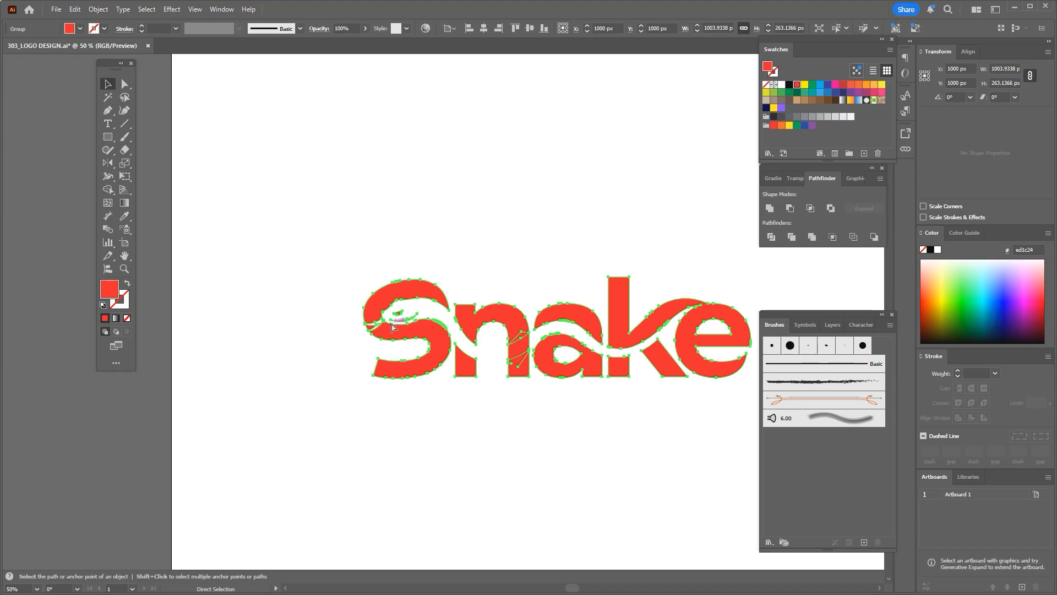
key("ctrl+0")
left_click_drag(295, 209, 632, 389)
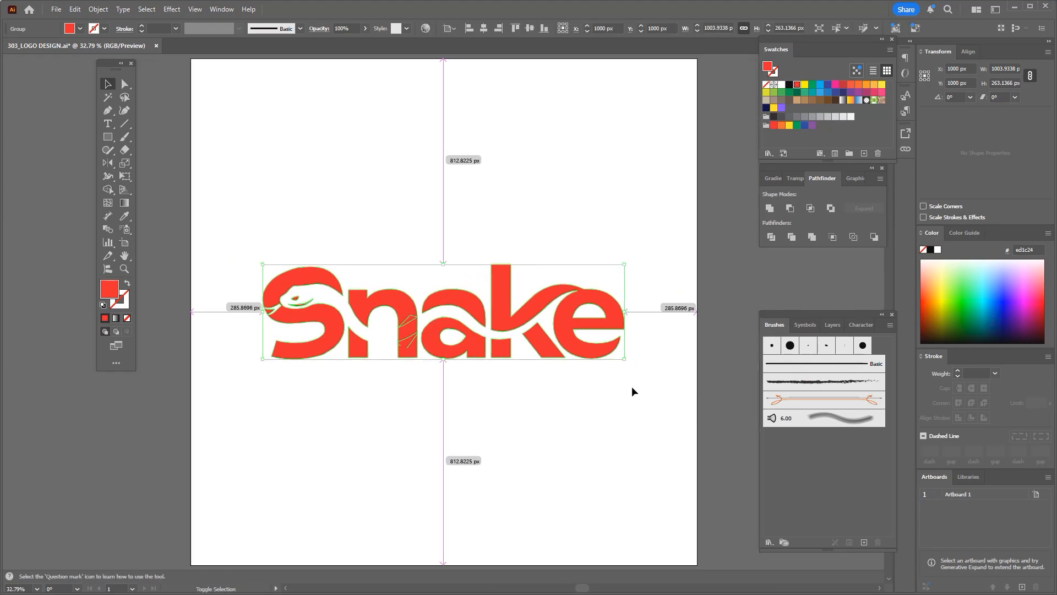